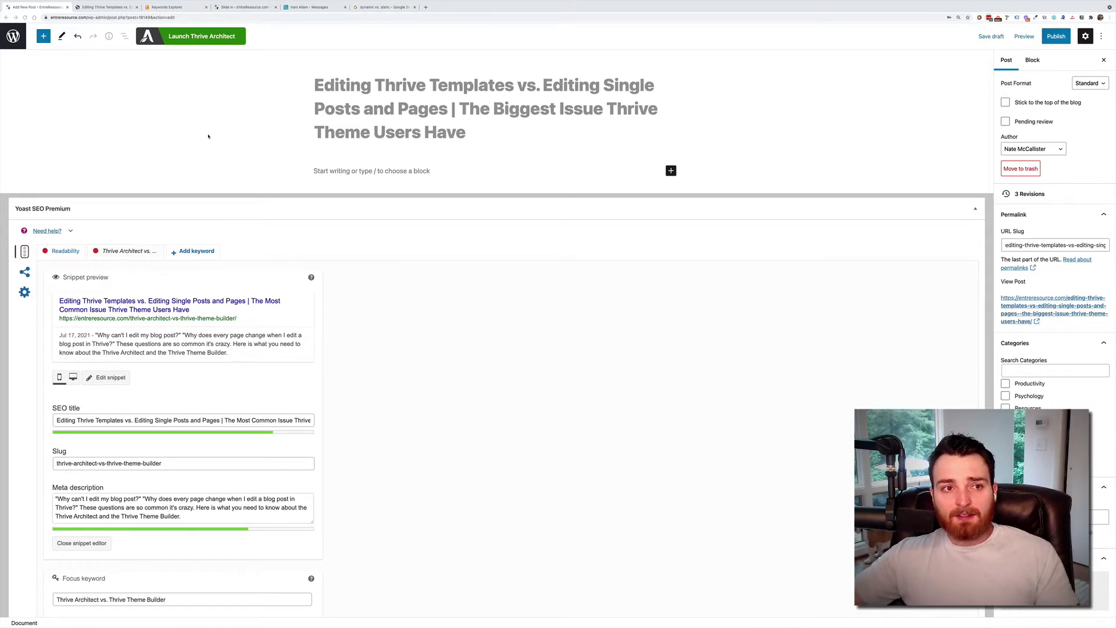
- Open the draft post in Thrive Architect and look through its content
scroll(211, 137, up, 1)
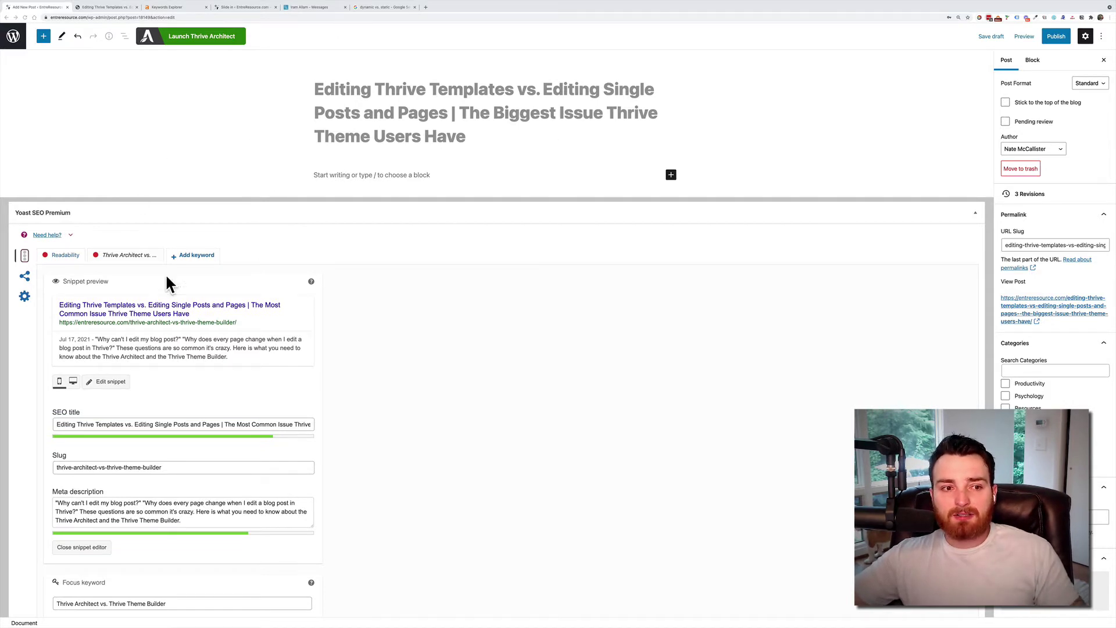
click(209, 37)
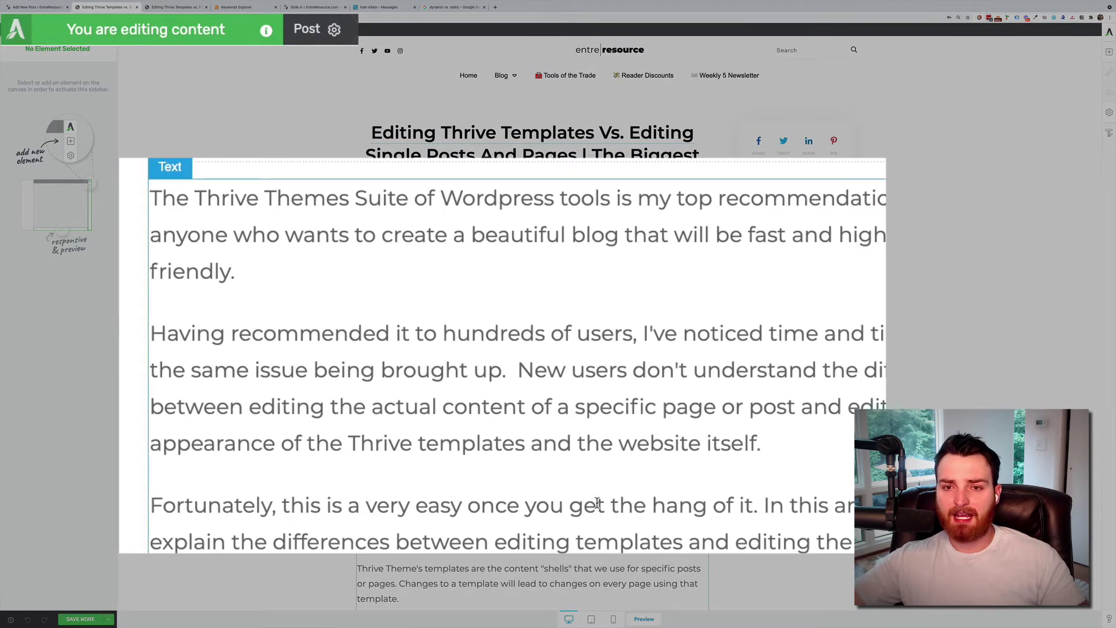
scroll(1031, 108, down, 5)
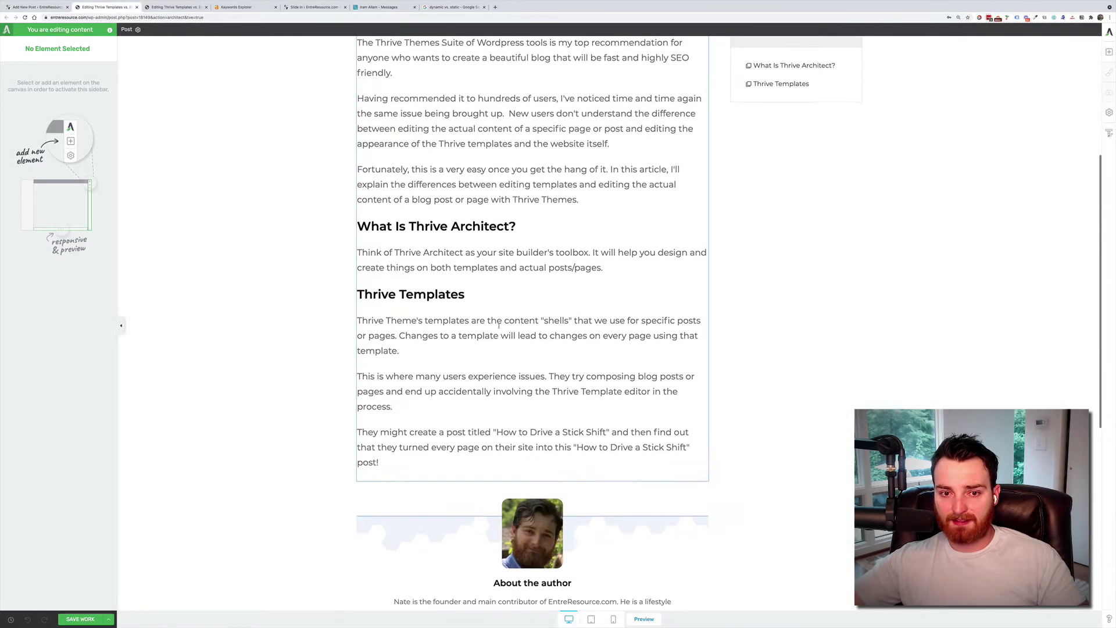
scroll(1031, 107, up, 6)
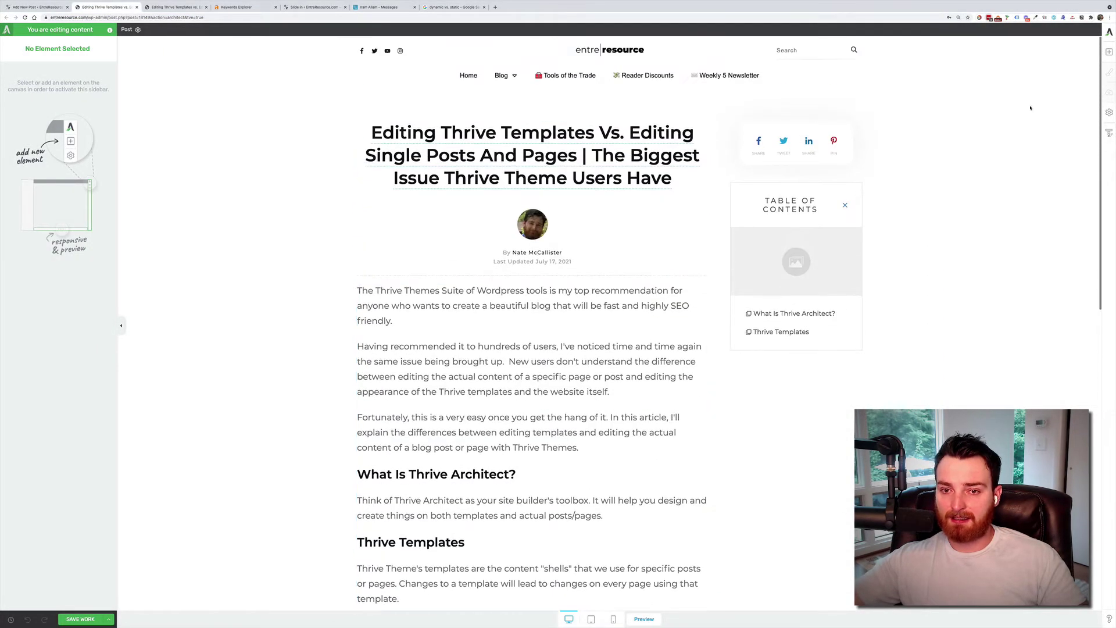
- Try placing an Image element above the post's first paragraph, dismiss the image chooser without a selection, and remove the element
click(1110, 52)
drag(1078, 113, 536, 285)
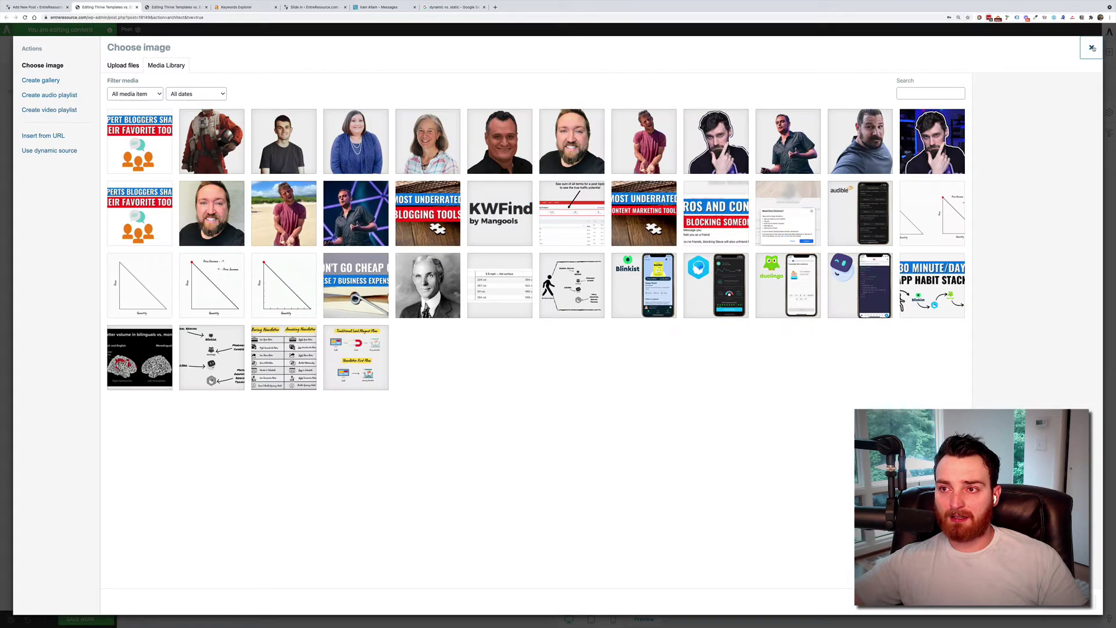
click(1091, 47)
click(702, 288)
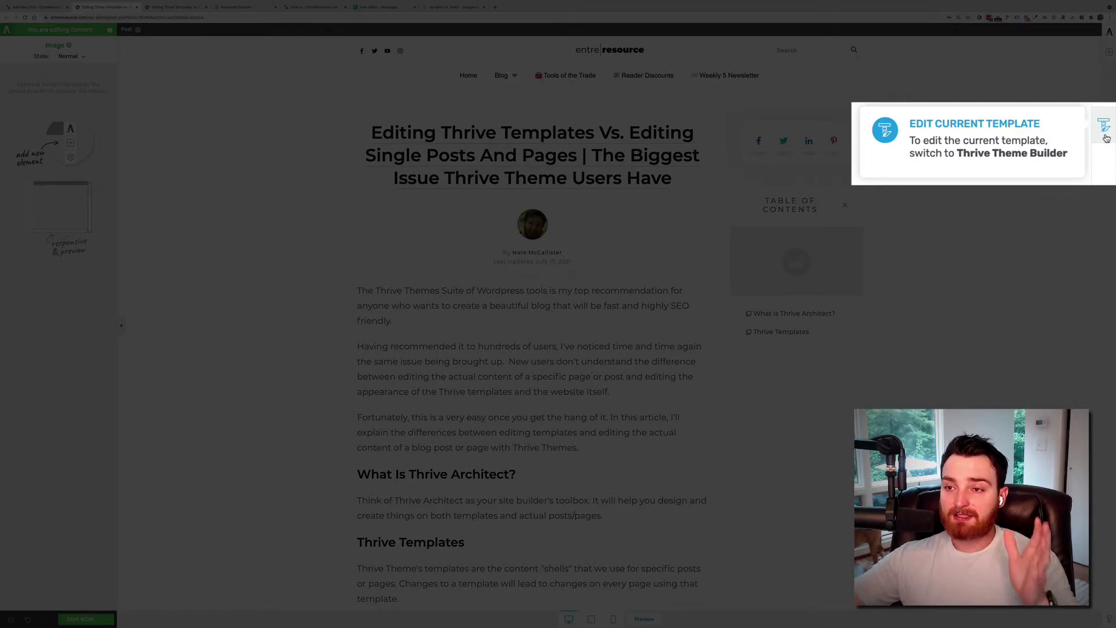
- Switch to editing the current template in Thrive Theme Builder, continuing without saving the post changes
click(1106, 137)
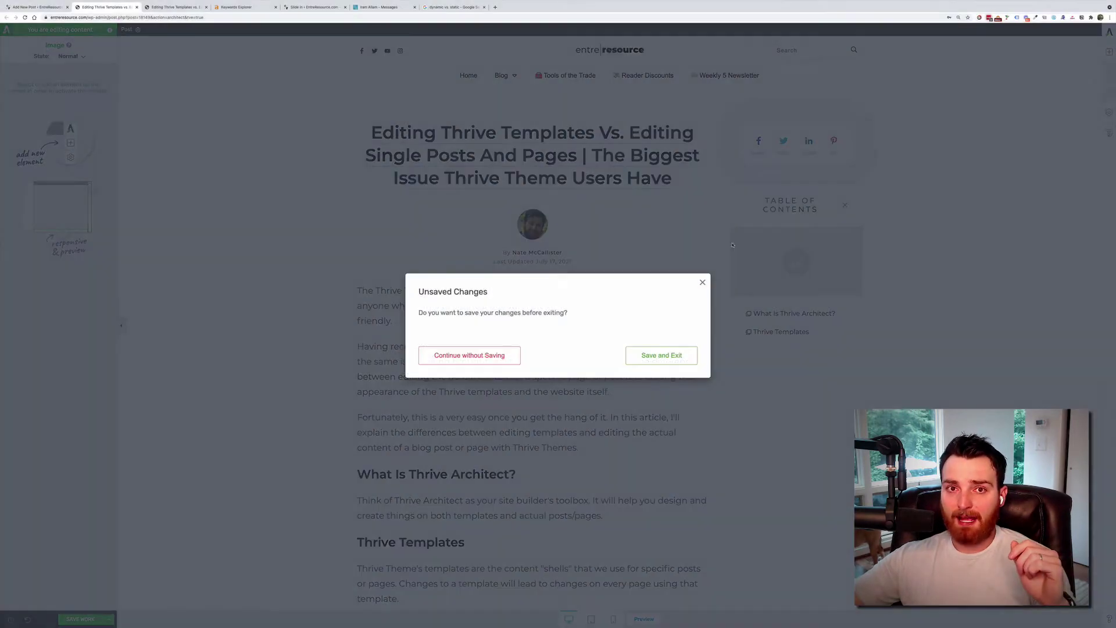
click(469, 356)
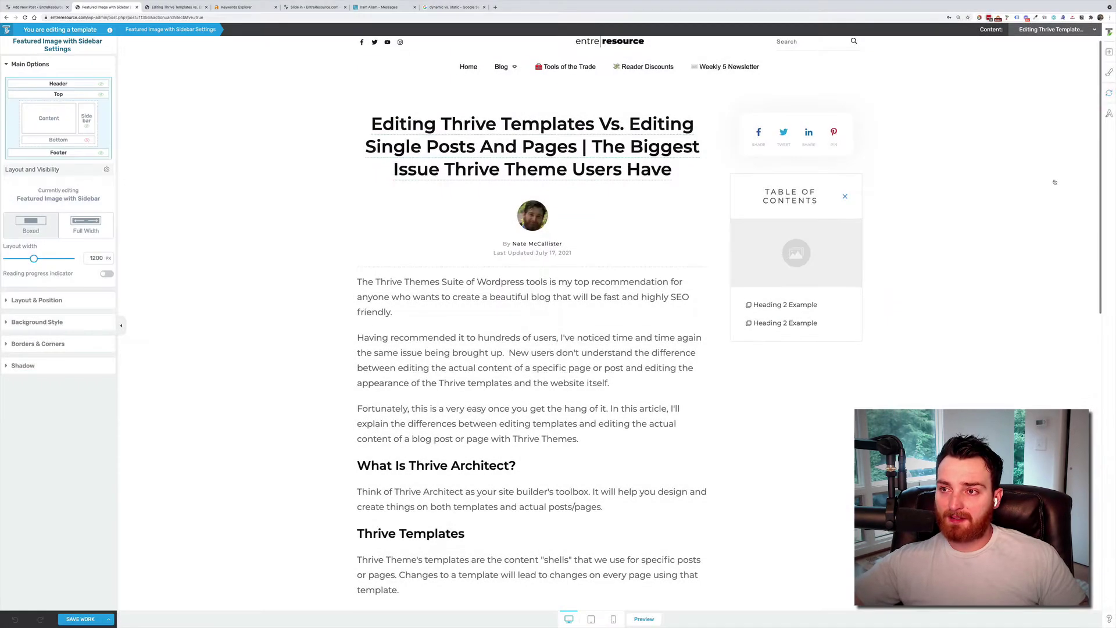
- Try adding a Search element below the table of contents in the template's sidebar section, and delete it again
click(1110, 52)
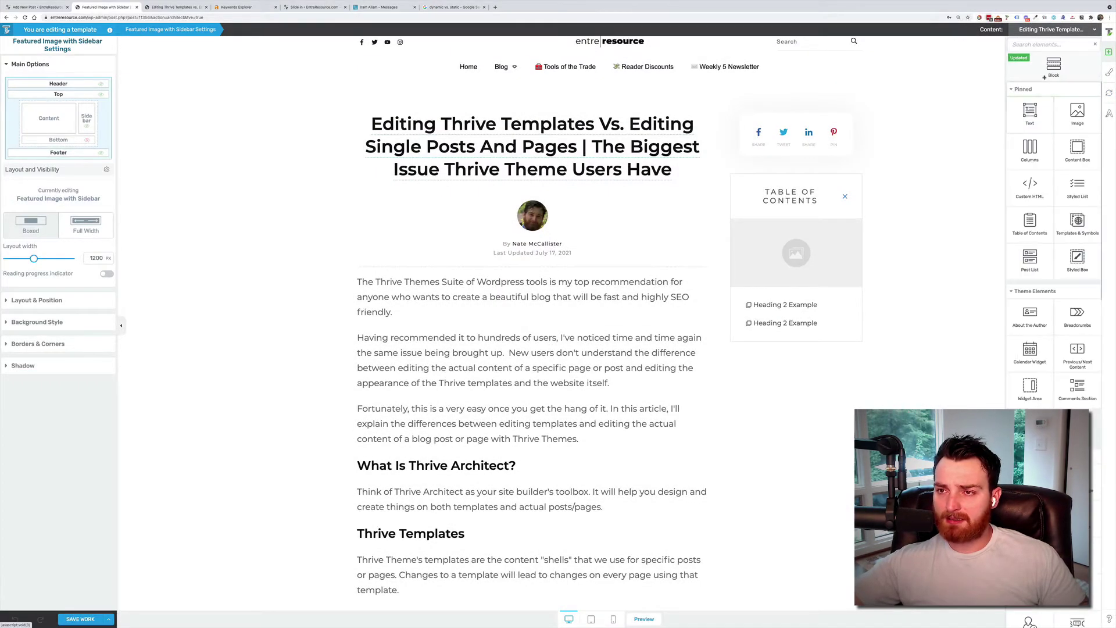
text(searc)
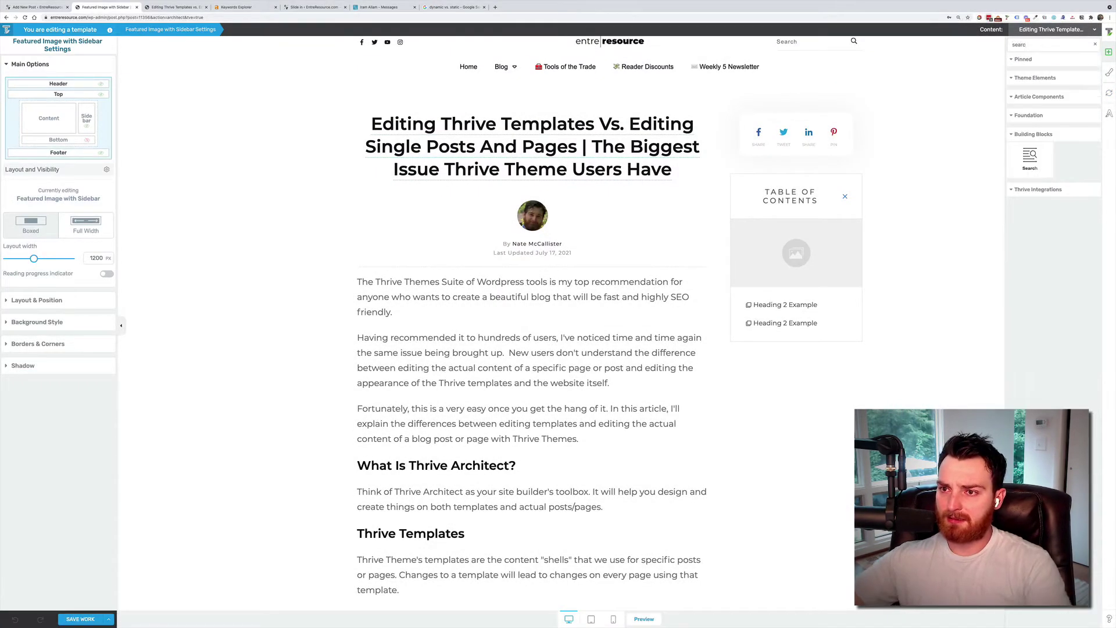
drag(1036, 154, 796, 349)
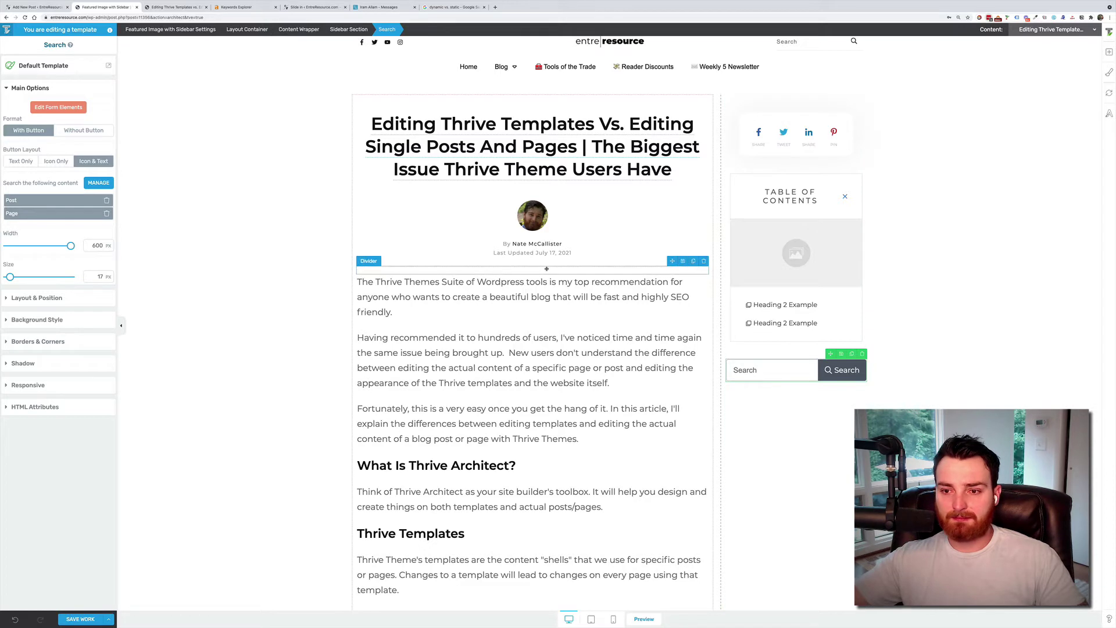
click(863, 353)
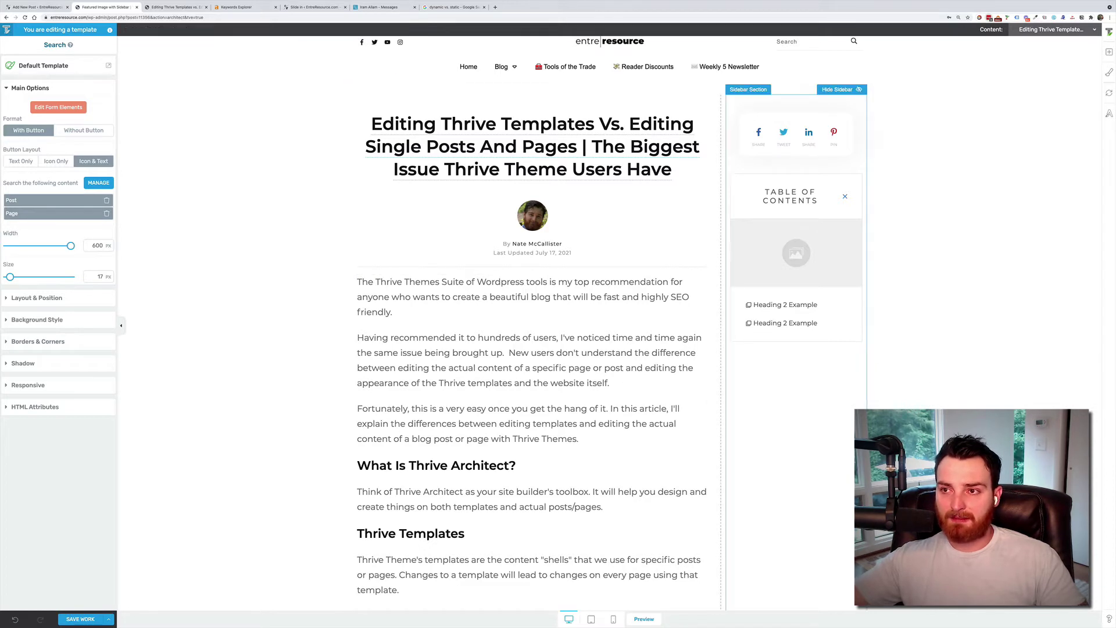
- Add a Text element above the post content in the template and replace its placeholder with "EXAMPLE"
click(1109, 52)
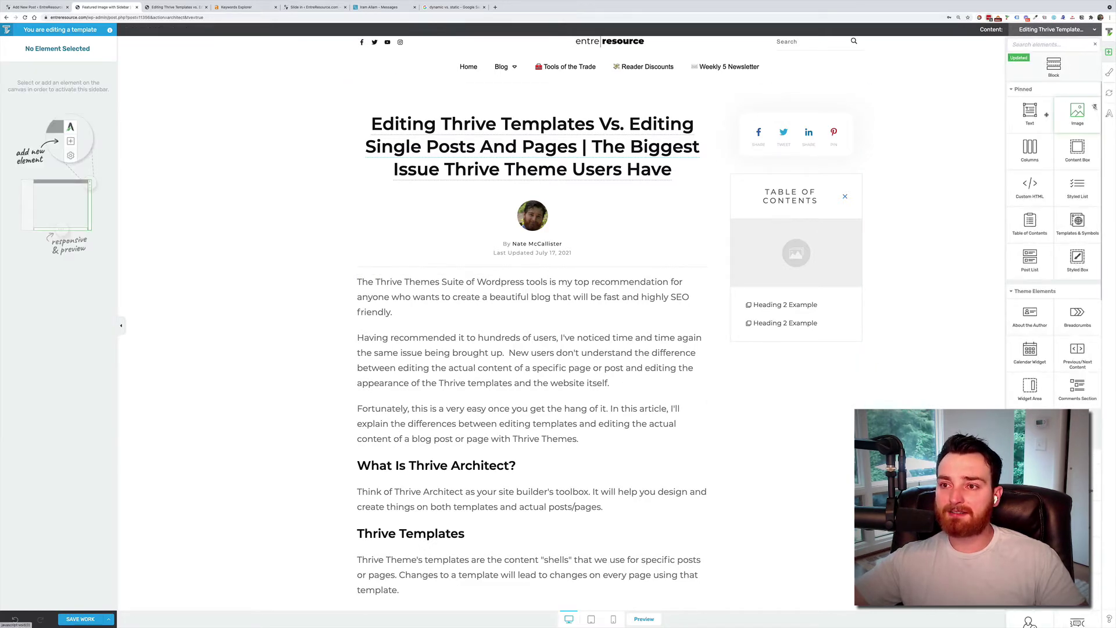
drag(1047, 115, 518, 378)
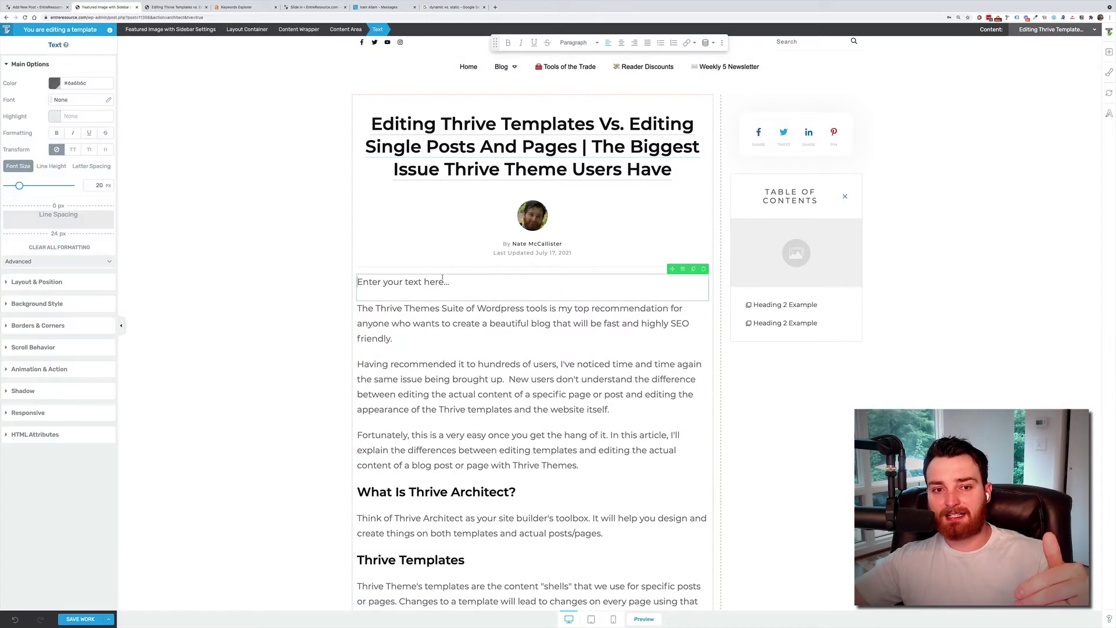
click(459, 289)
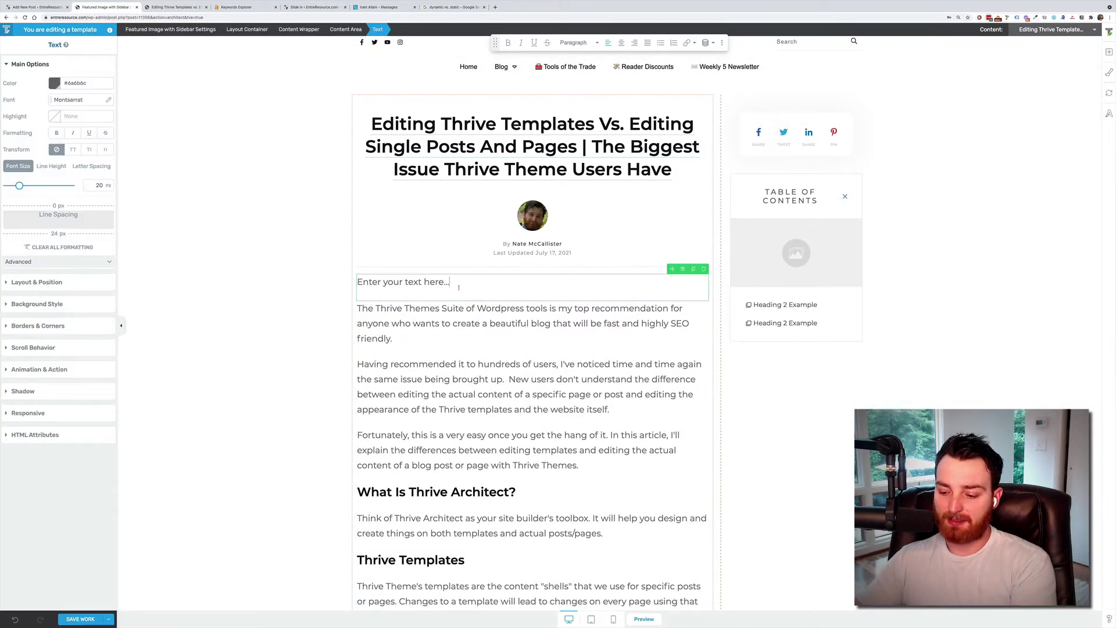
triple_click(459, 288)
text(EXAMPLE)
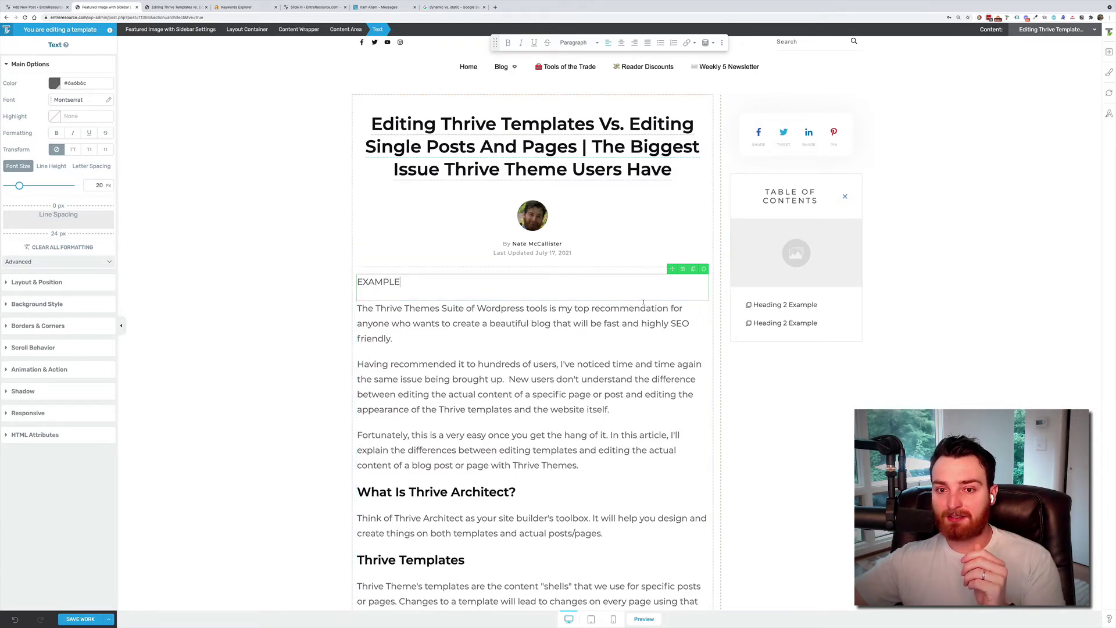
- Add the lines "tHE BLGO POSTG ]", "DSFSDGSA" and "GDSGHS" below EXAMPLE in the text block and save the template
key(Return)
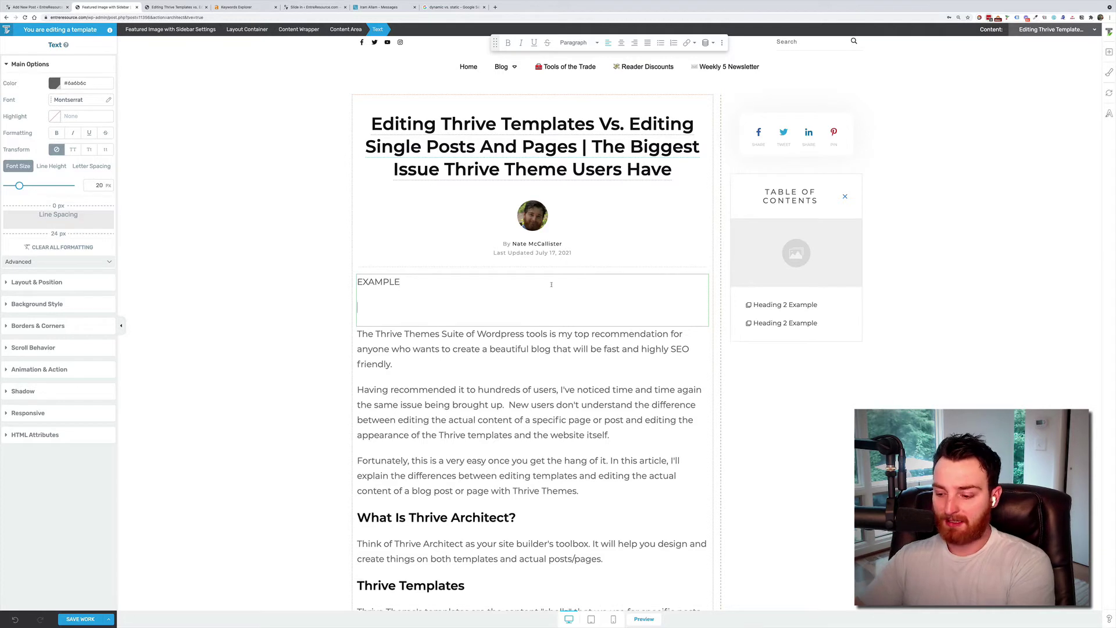
text(tHE BLGO )
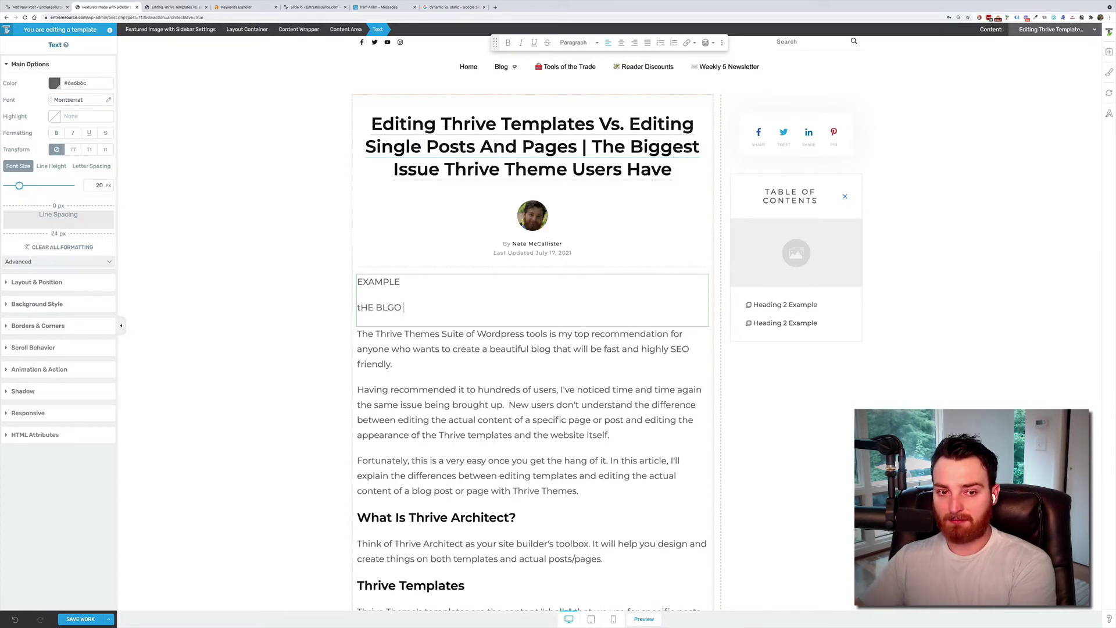
text(POSTG ])
key(Return)
text(DSFSDGSA)
key(Return)
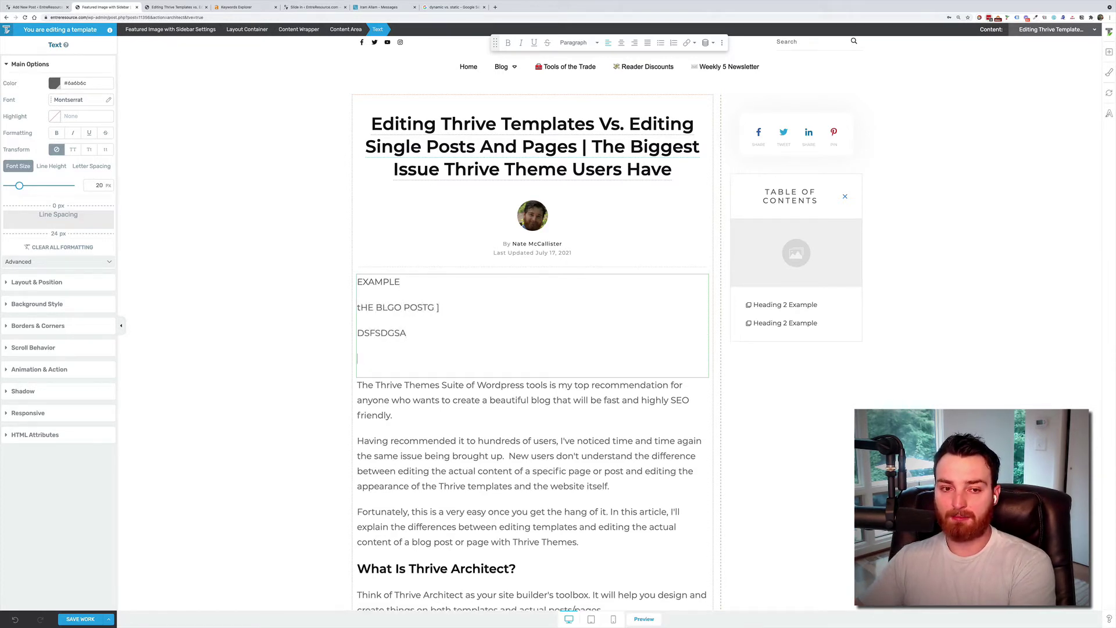
text(GDSGHS)
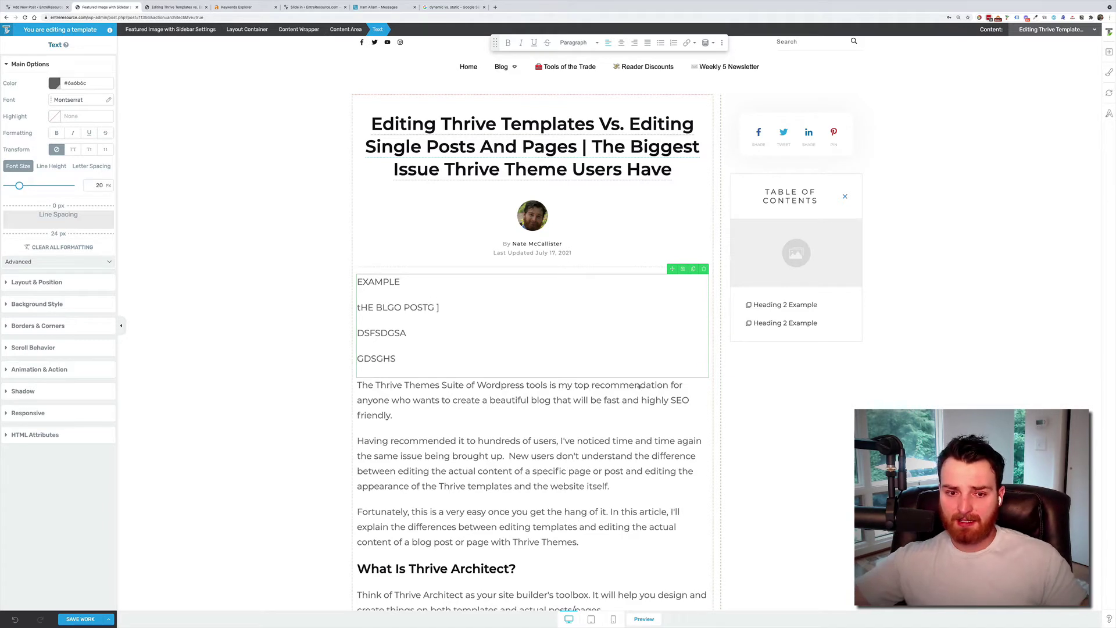
scroll(1023, 109, up, 1)
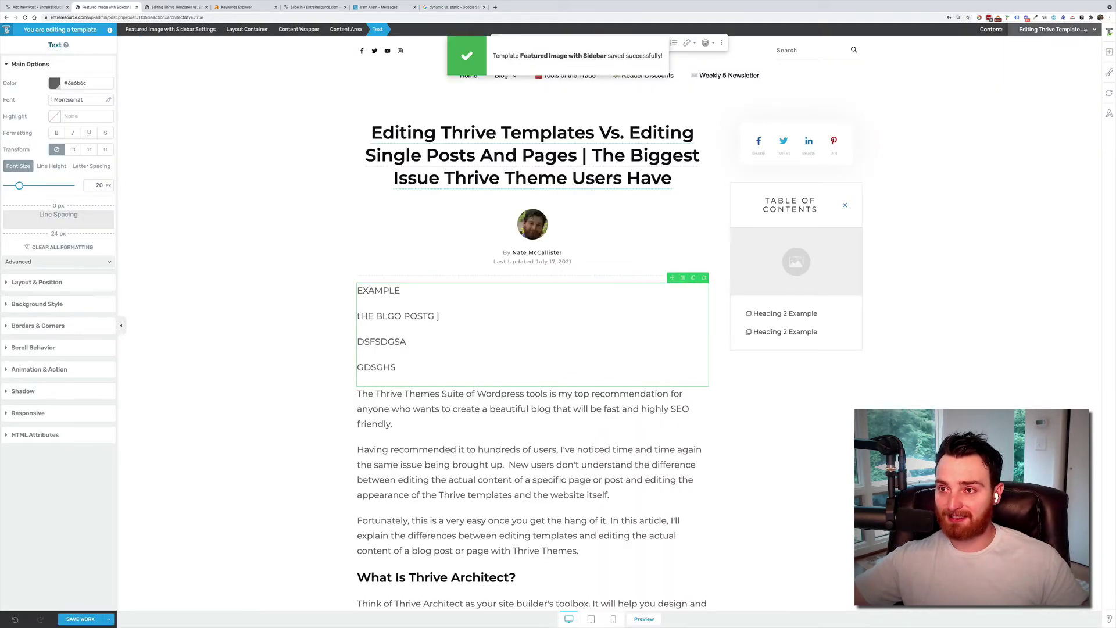
- Preview the template with the "# Most Underrated Blogging Tools" post and with the "Demand vs Quantity Demanded" post, checking the added text block
click(1085, 30)
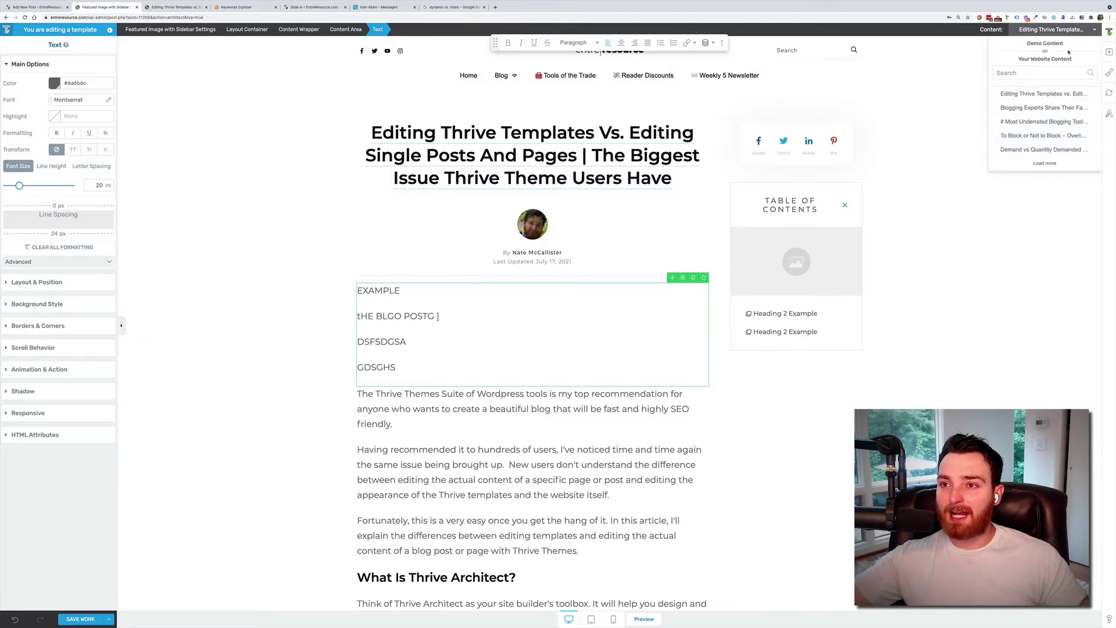
click(1058, 122)
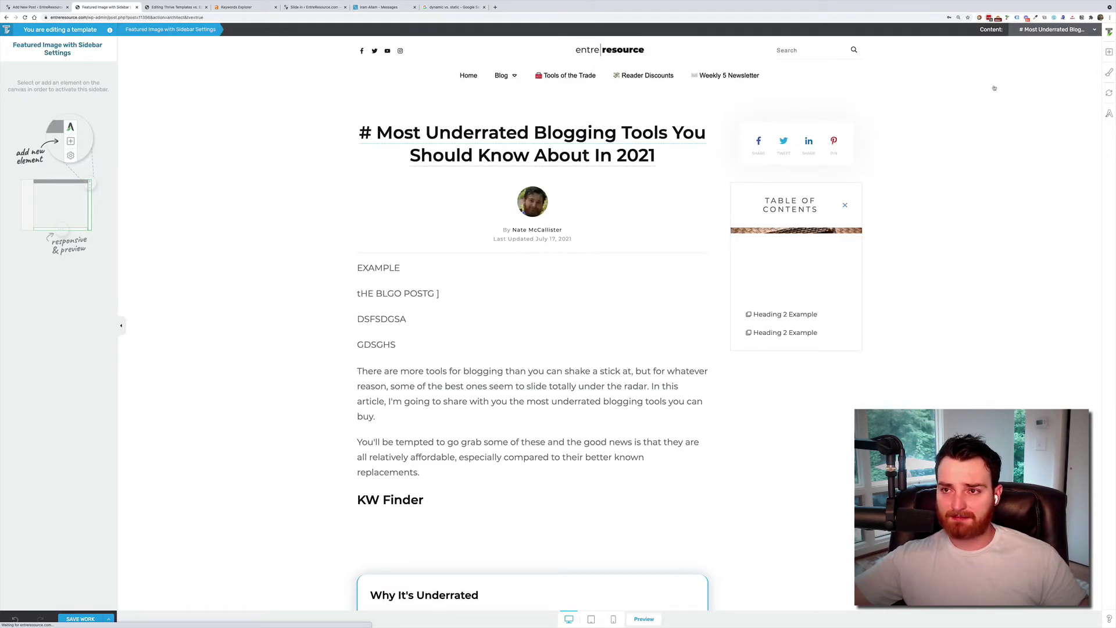
click(1053, 29)
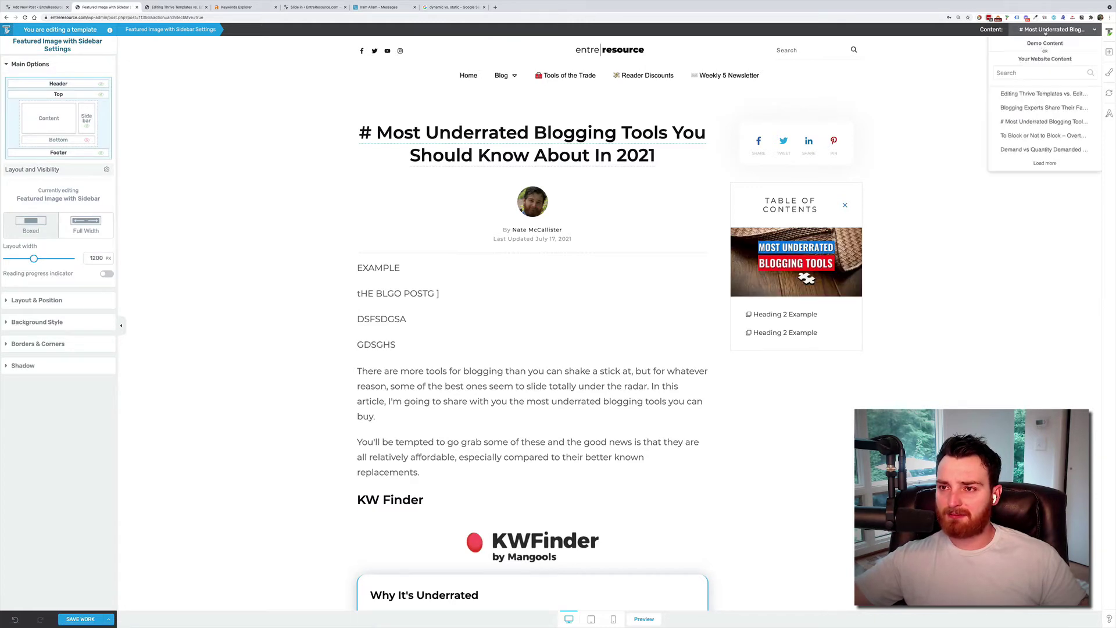
click(1039, 149)
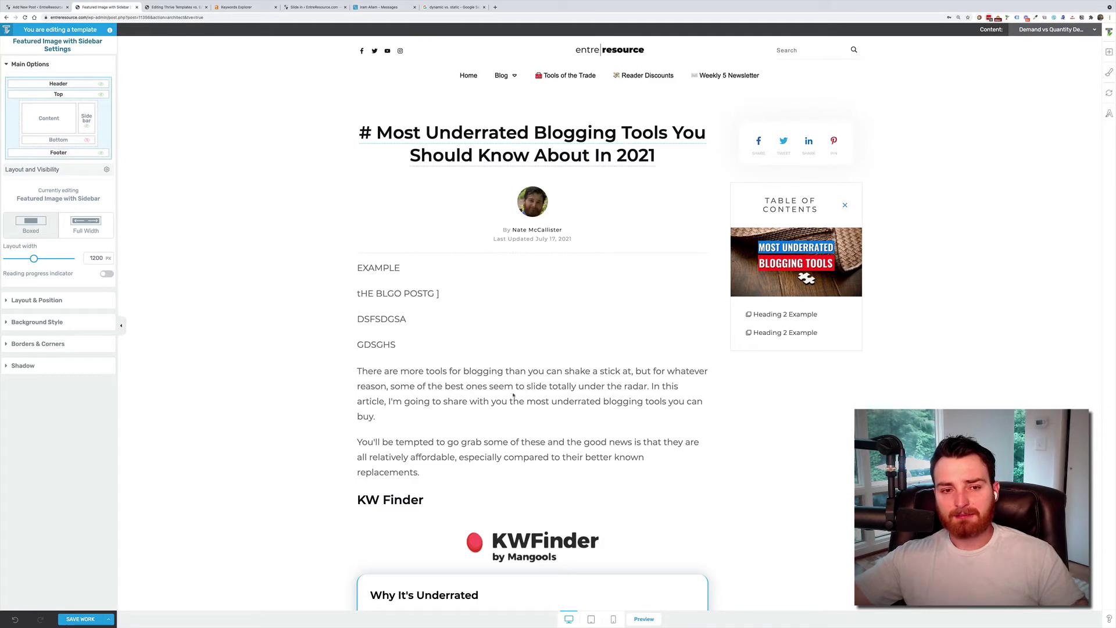
scroll(517, 324, down, 1)
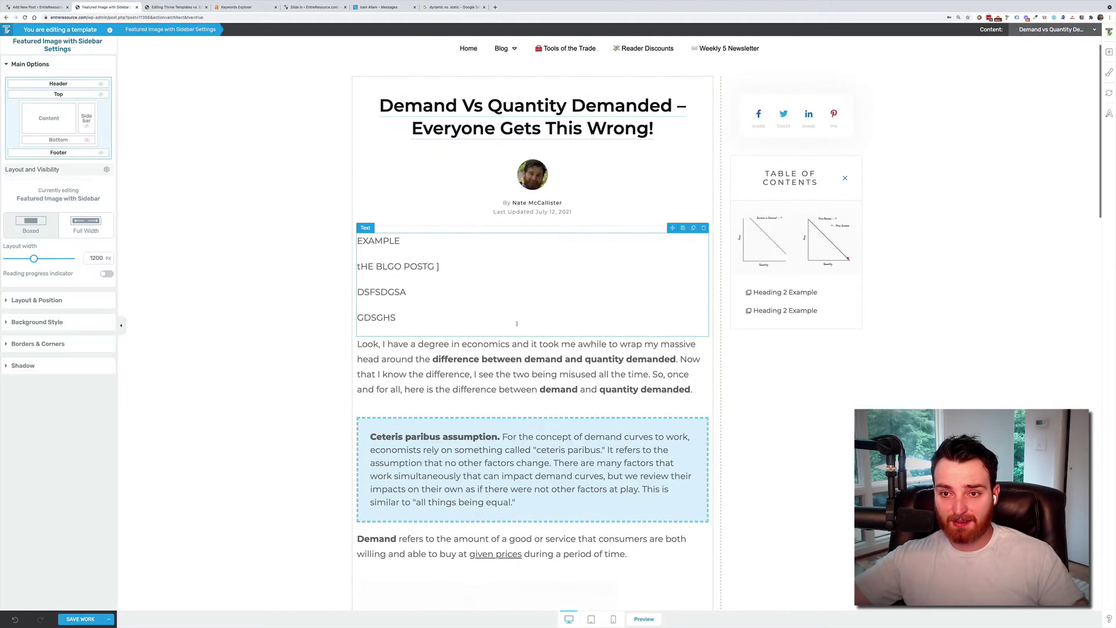
scroll(516, 324, down, 5)
scroll(516, 324, up, 6)
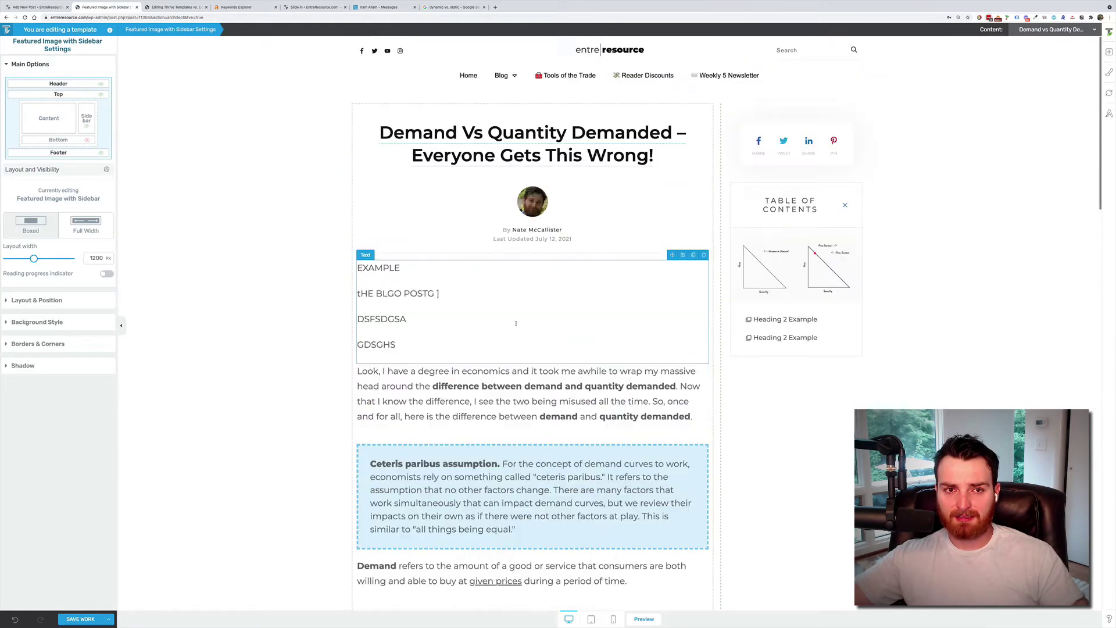
- Load entreresource.com in a new browser tab and open the "Blogging Experts Share Their Favorite Tools" post to check for the added text
click(495, 8)
text(entreresource.com)
key(Return)
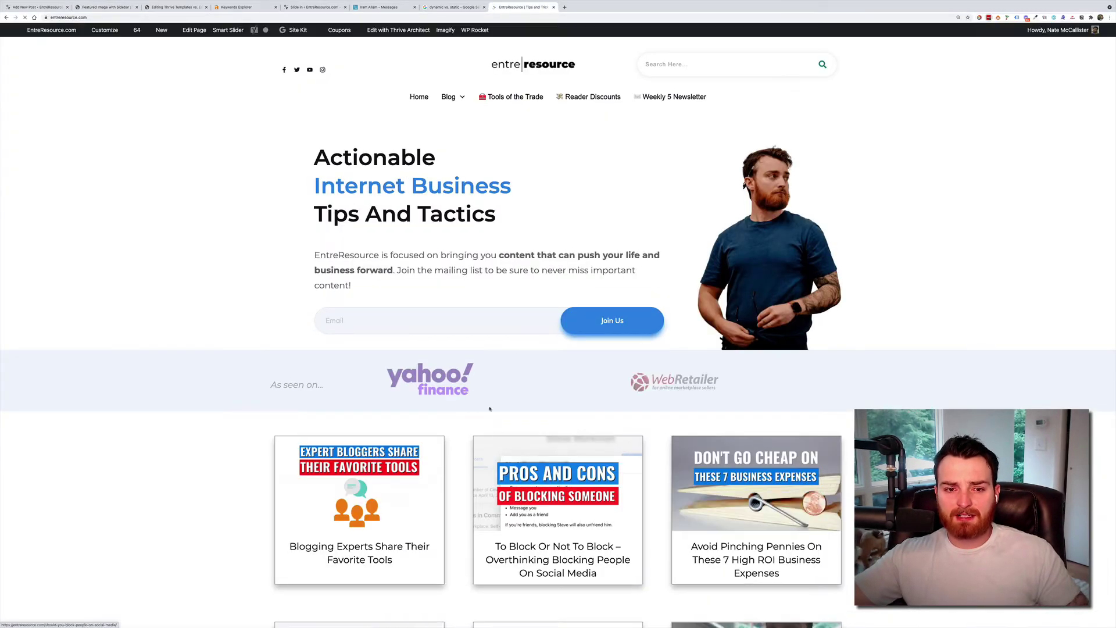
scroll(489, 409, down, 2)
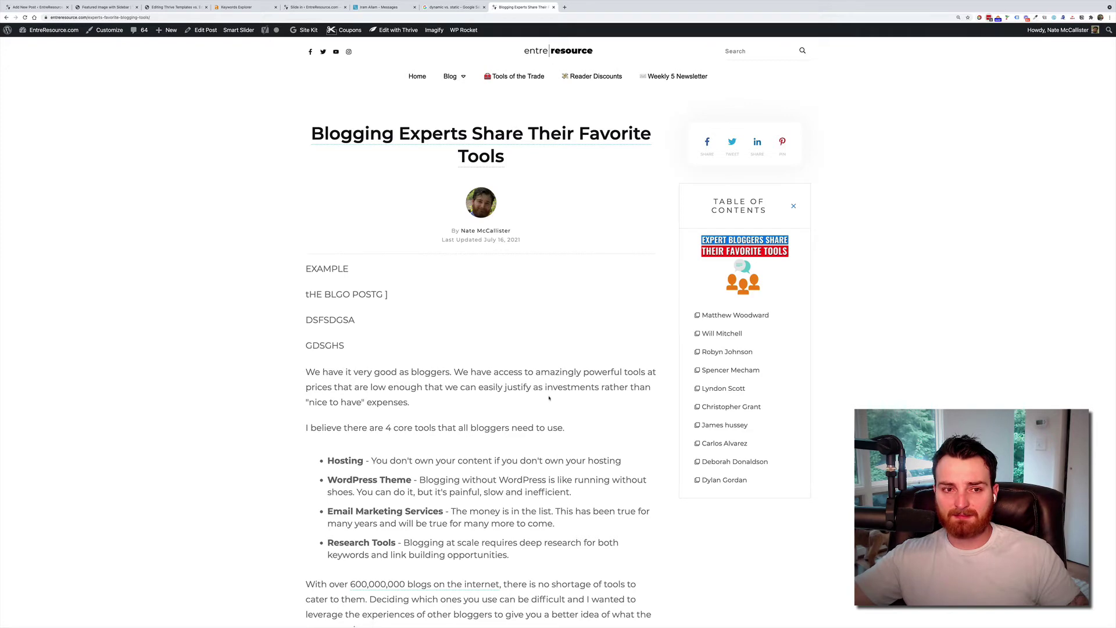
- Return to the template editor, delete the EXAMPLE text block above the post content, and save the template
click(306, 7)
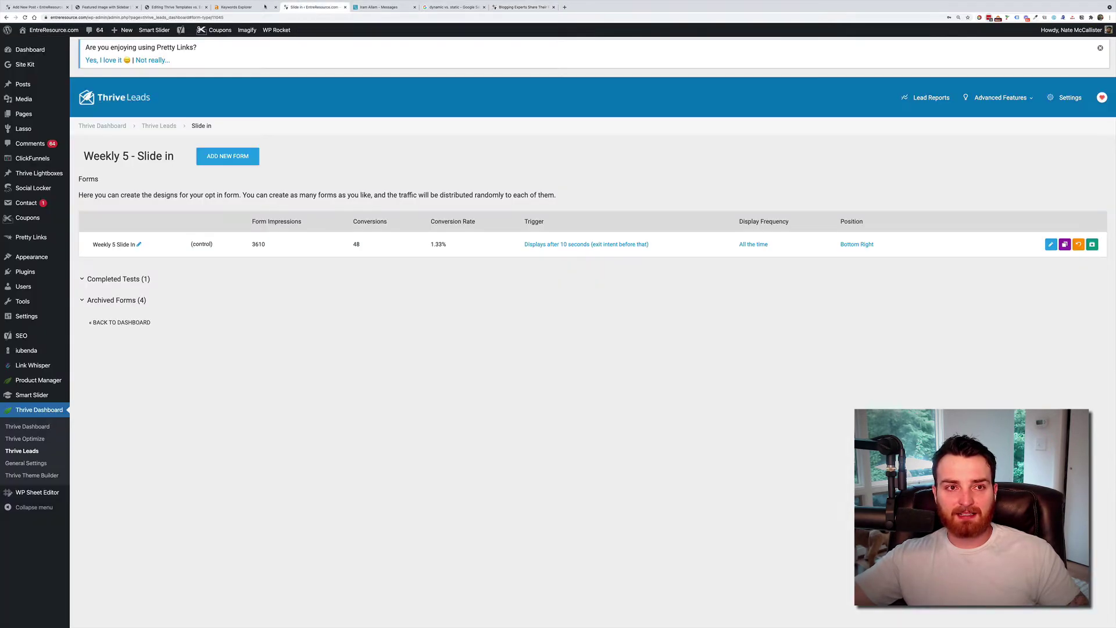
click(238, 7)
click(162, 7)
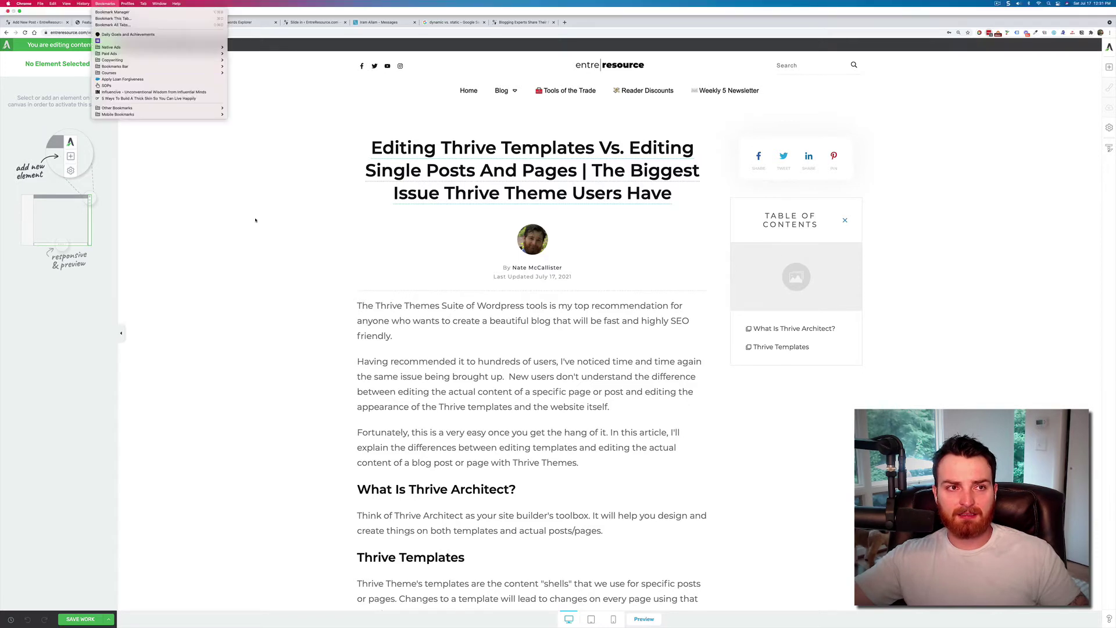
click(108, 7)
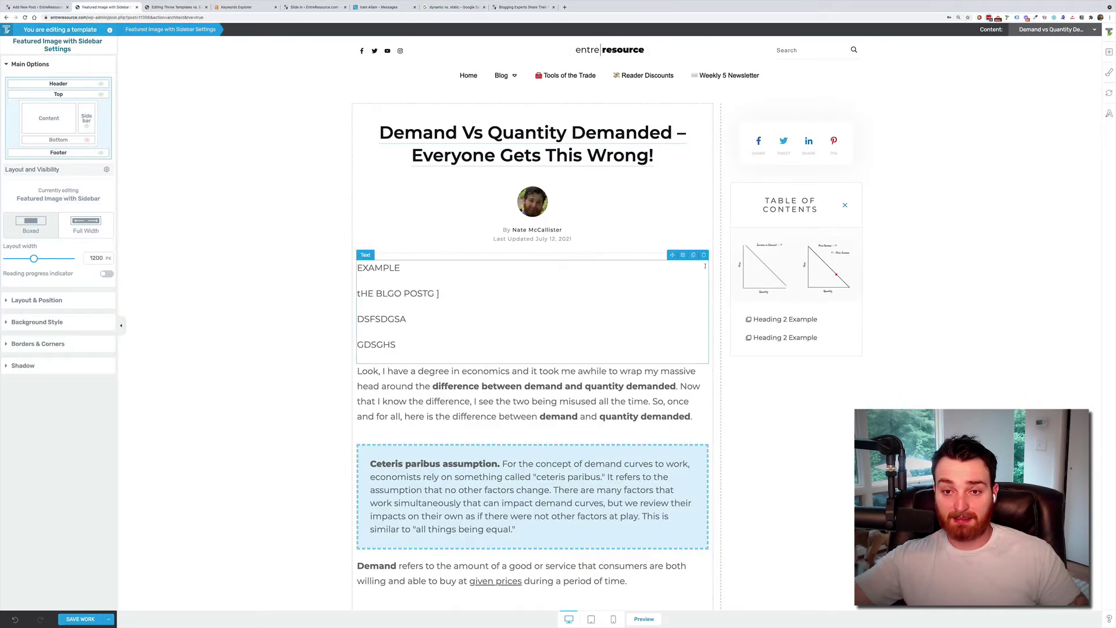
click(705, 268)
click(704, 256)
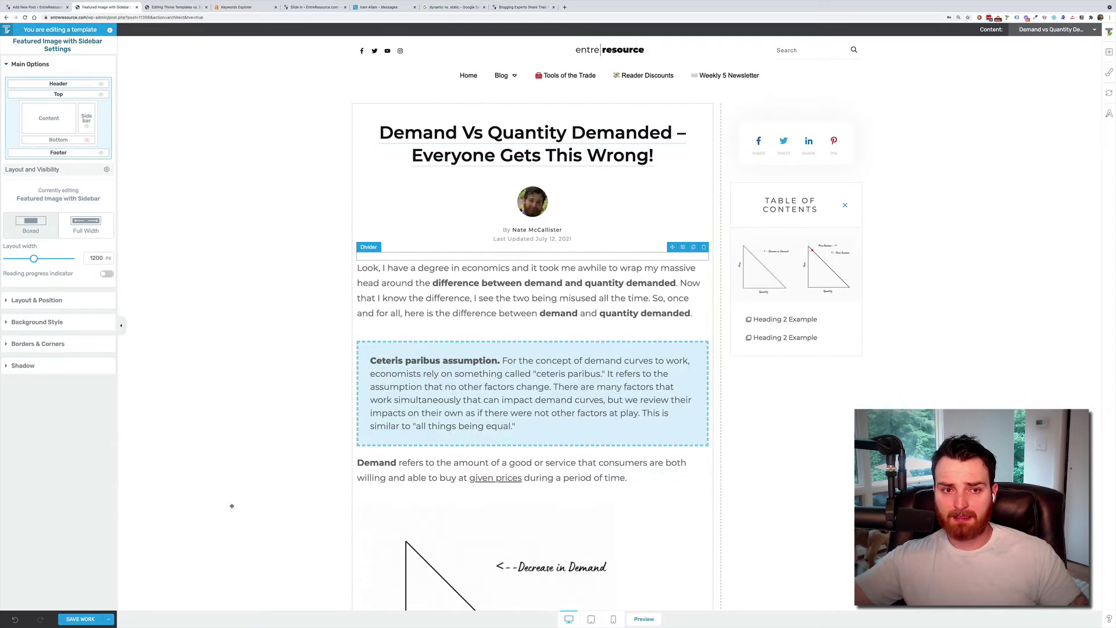
click(77, 620)
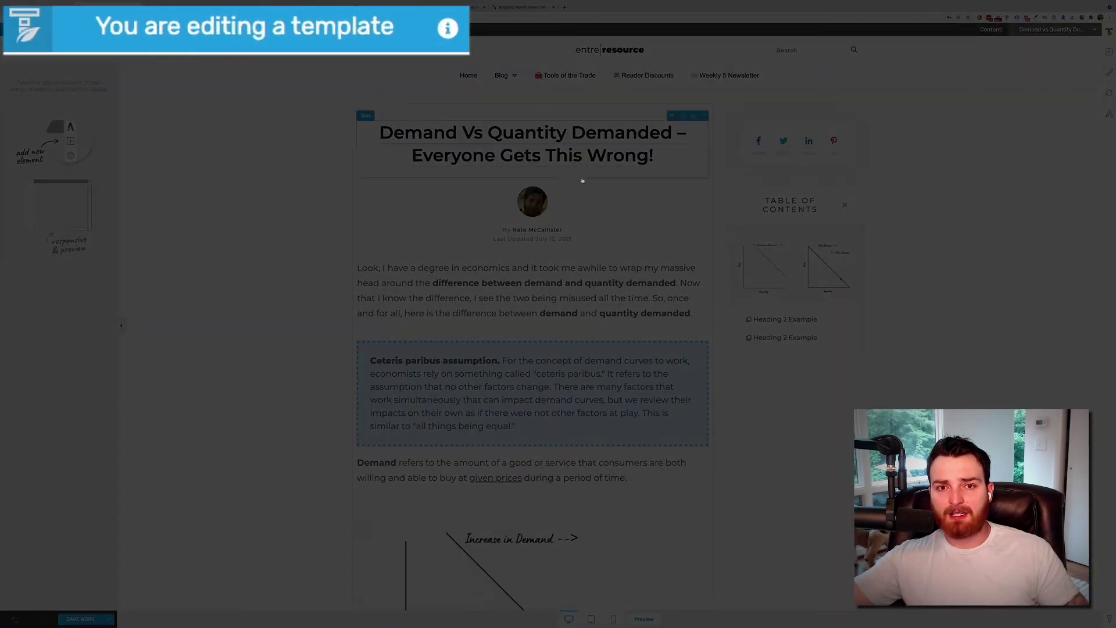
scroll(493, 274, down, 1)
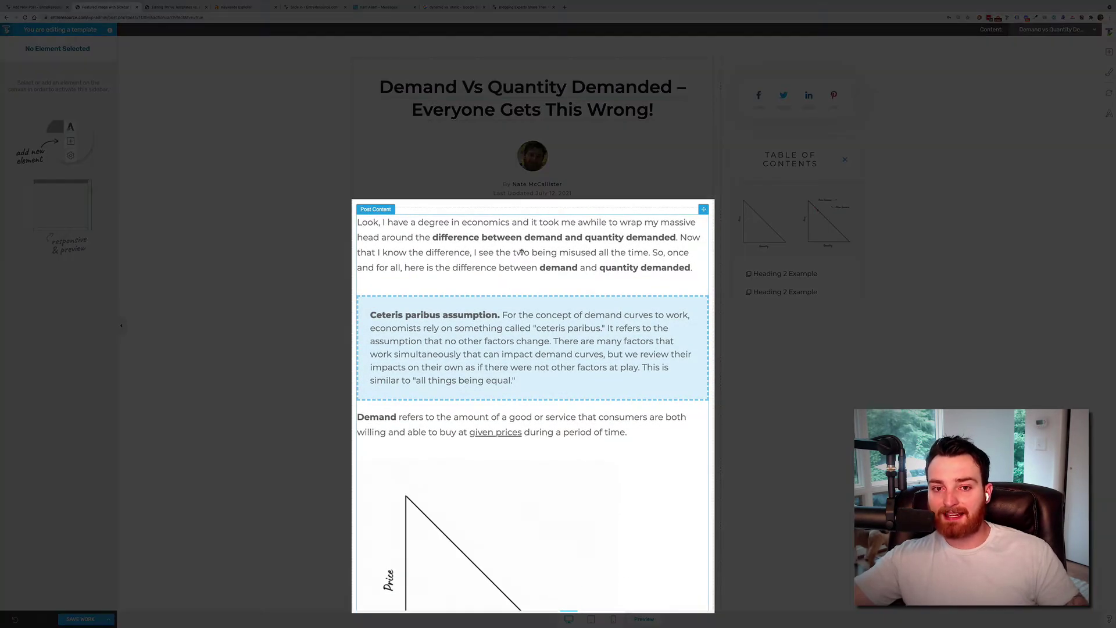
scroll(540, 309, down, 1)
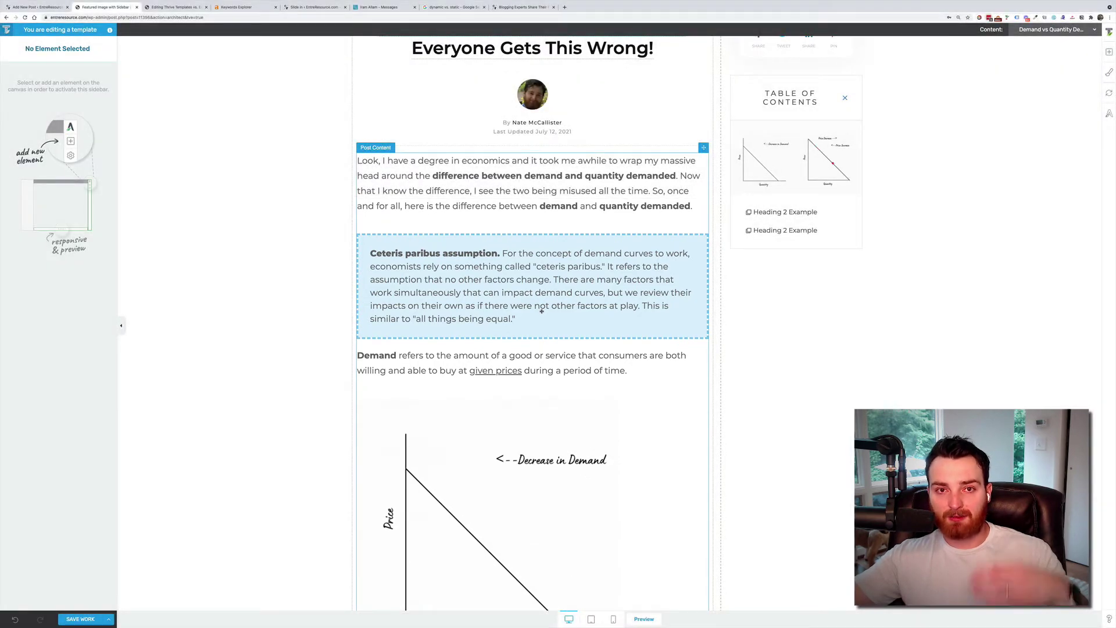
scroll(542, 311, up, 1)
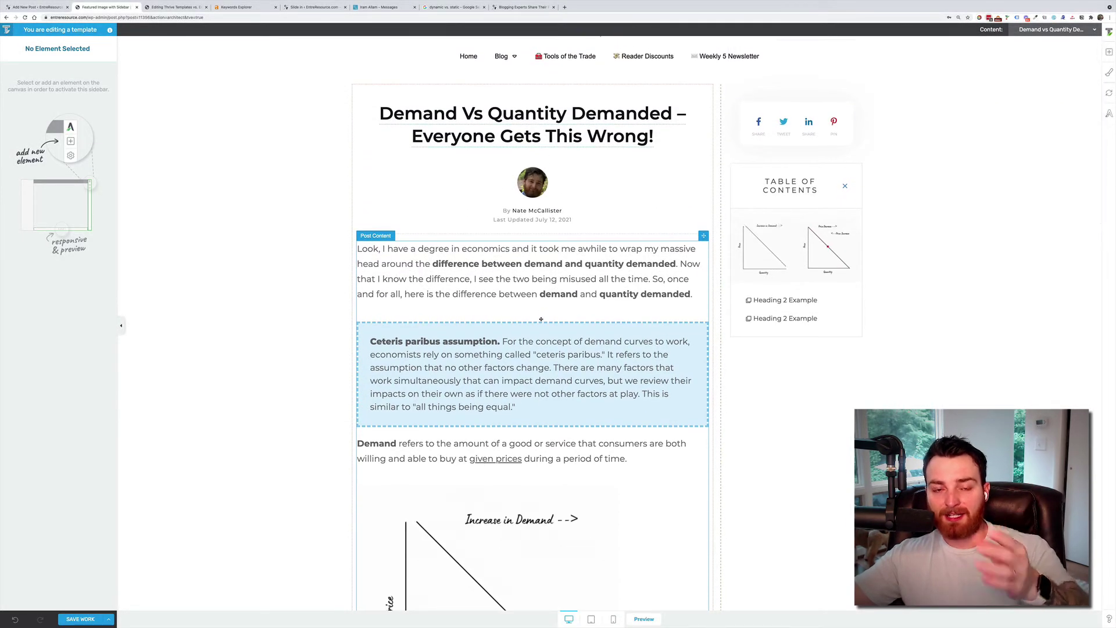
scroll(547, 338, down, 1)
scroll(546, 338, down, 3)
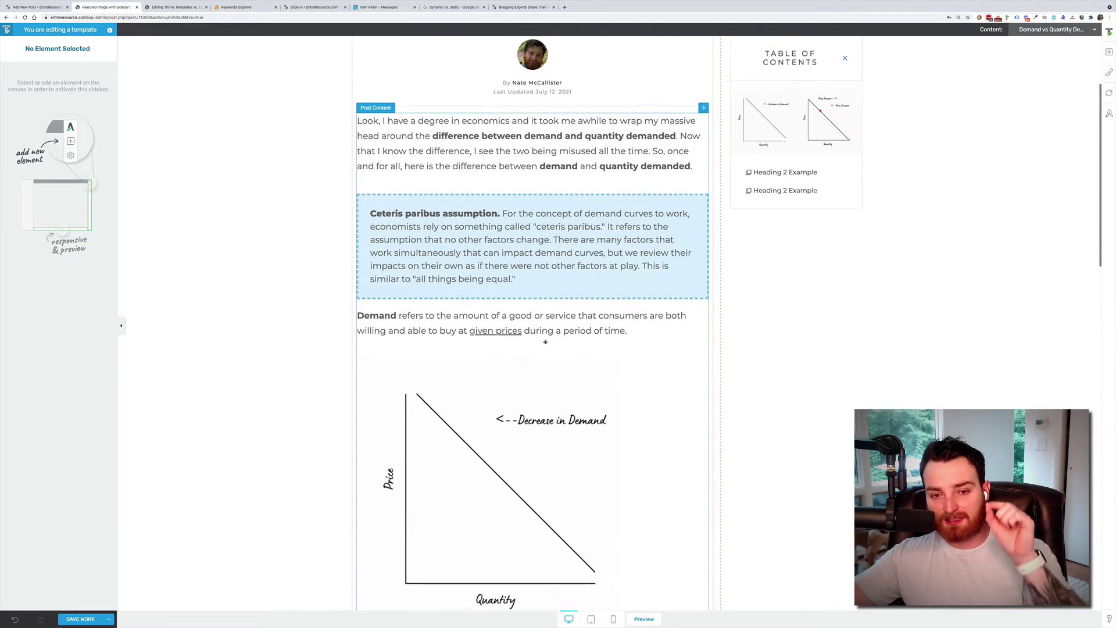
scroll(546, 341, up, 3)
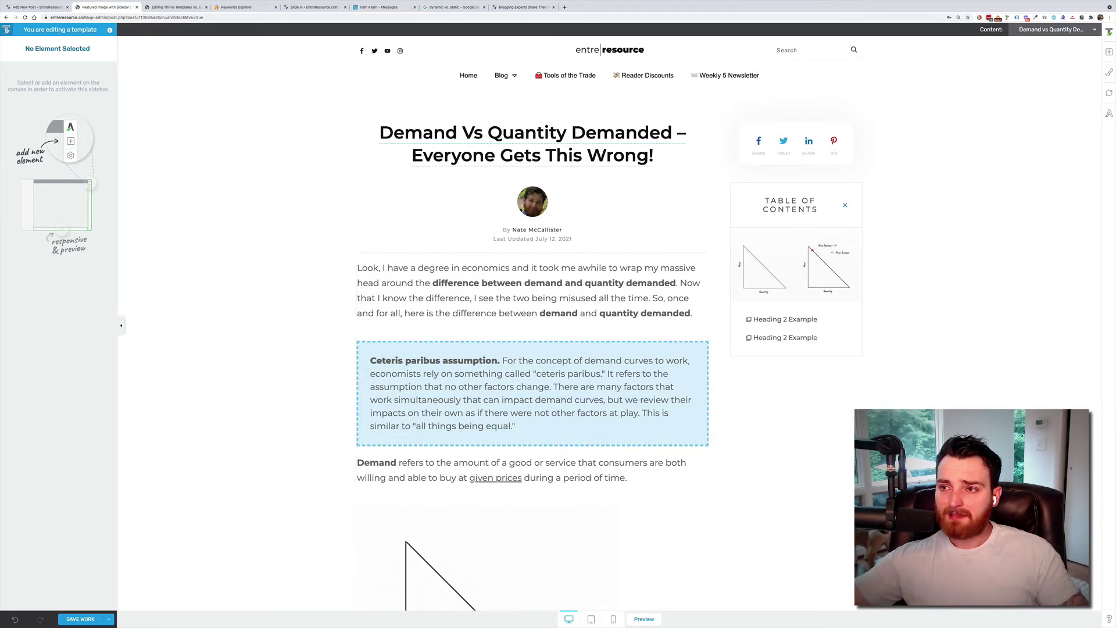
- Switch to editing the "Demand vs Quantity Demanded" post content and activate the "H2 + H3 Super Long Post" template for it
click(1110, 116)
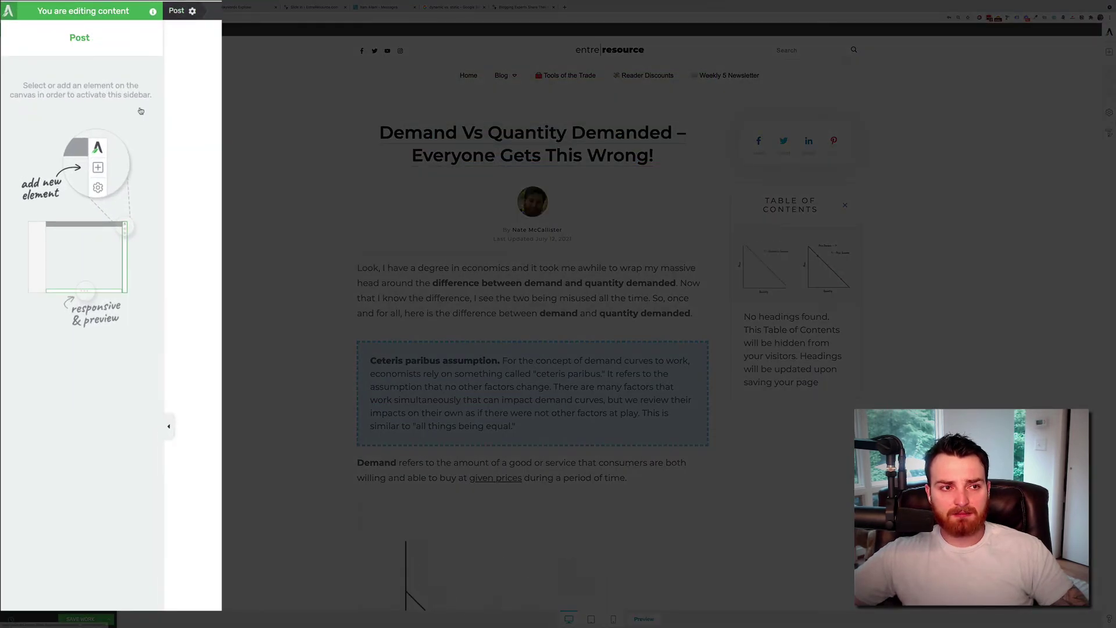
click(178, 11)
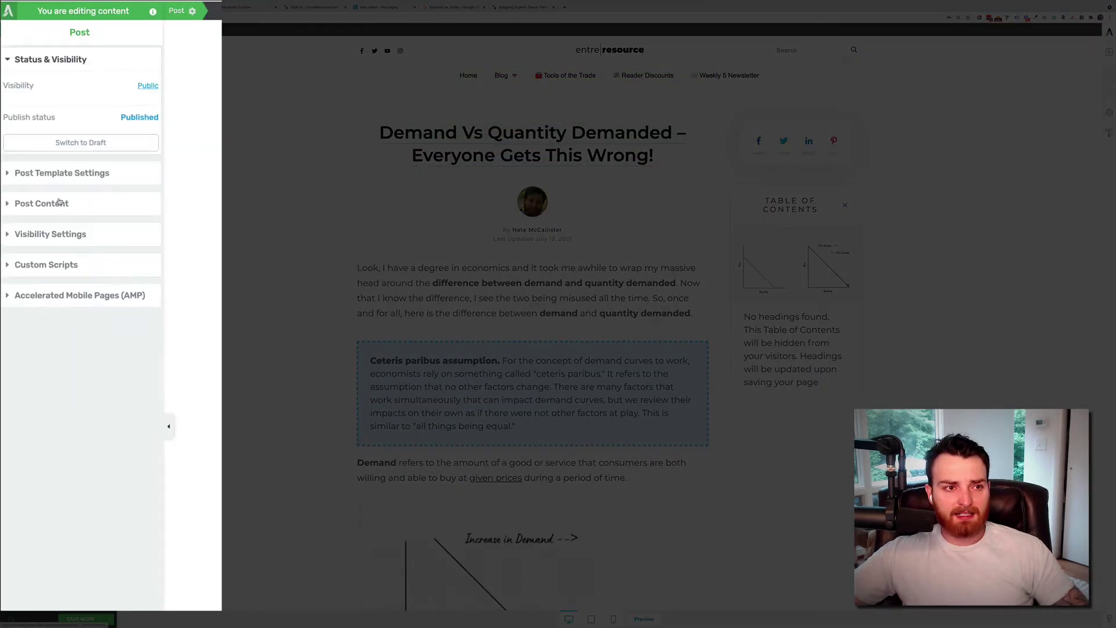
click(91, 173)
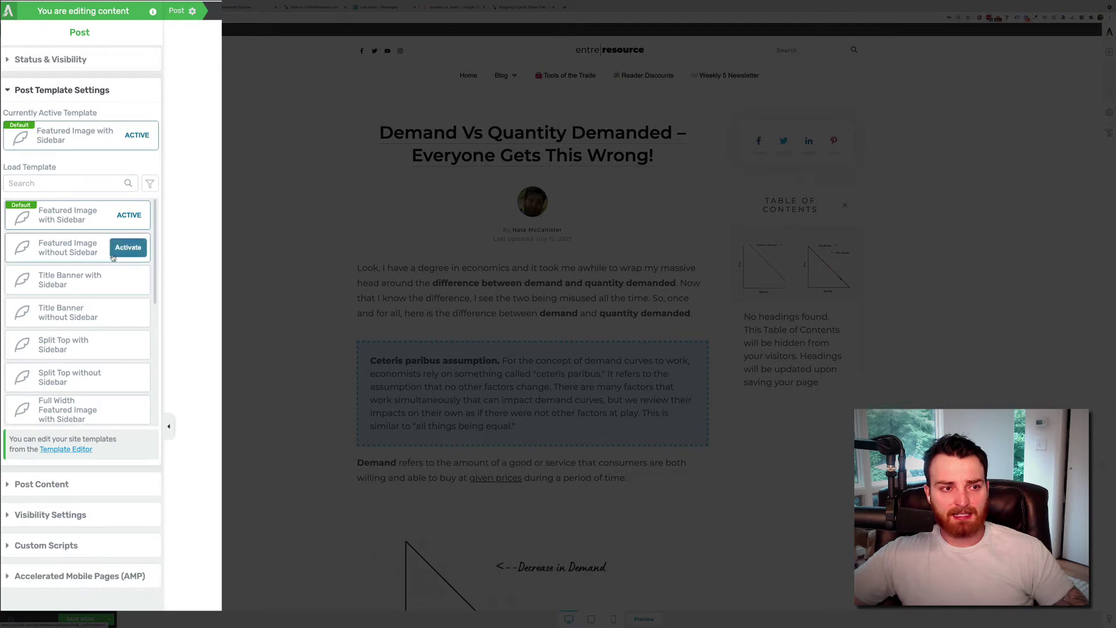
scroll(90, 295, down, 5)
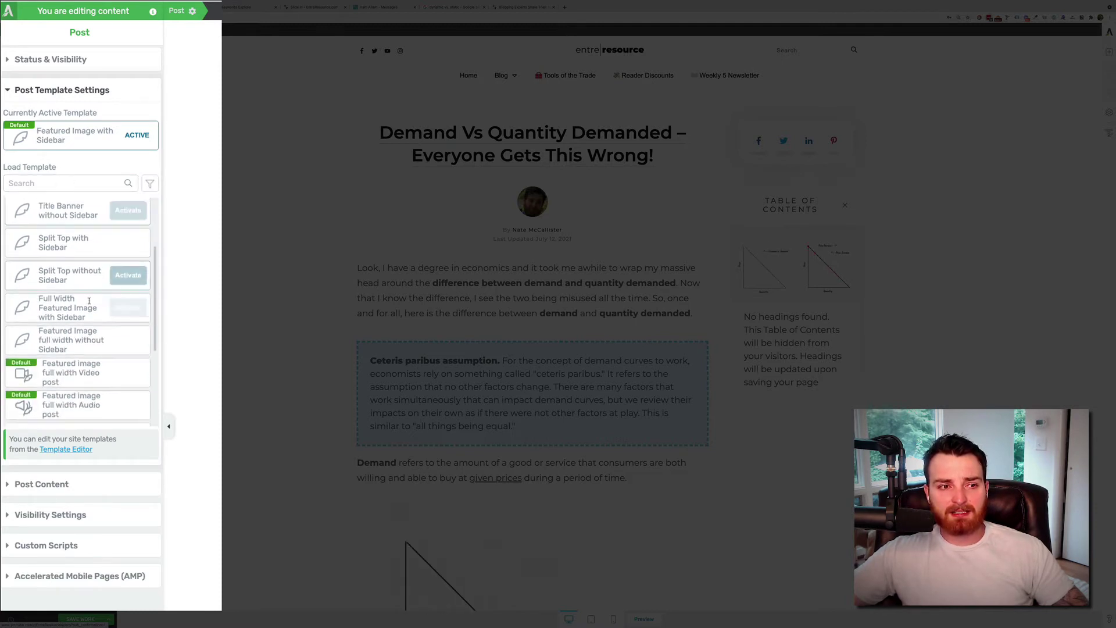
scroll(88, 299, down, 1)
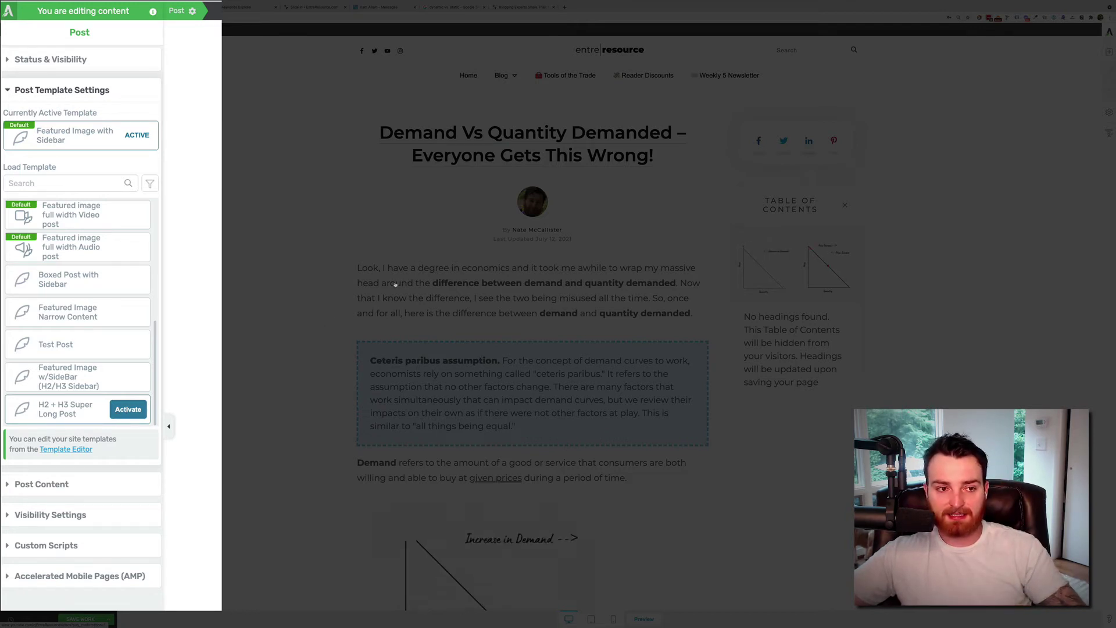
click(128, 409)
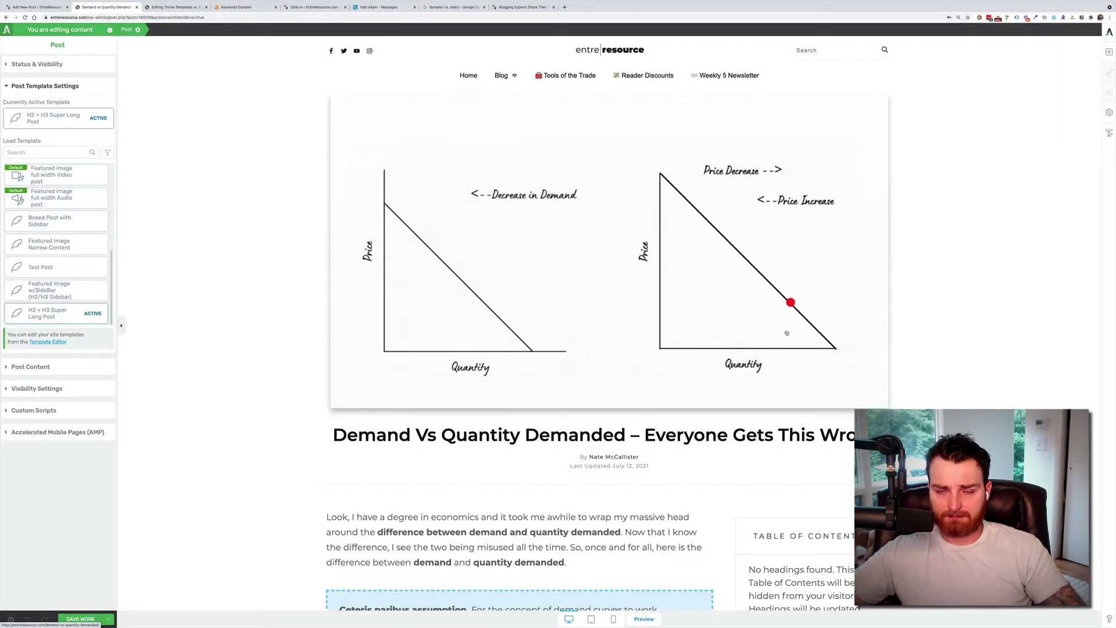
- Examine how the post's featured image, title, body text and table of contents are laid out under the newly activated template
scroll(803, 330, down, 3)
scroll(804, 334, down, 5)
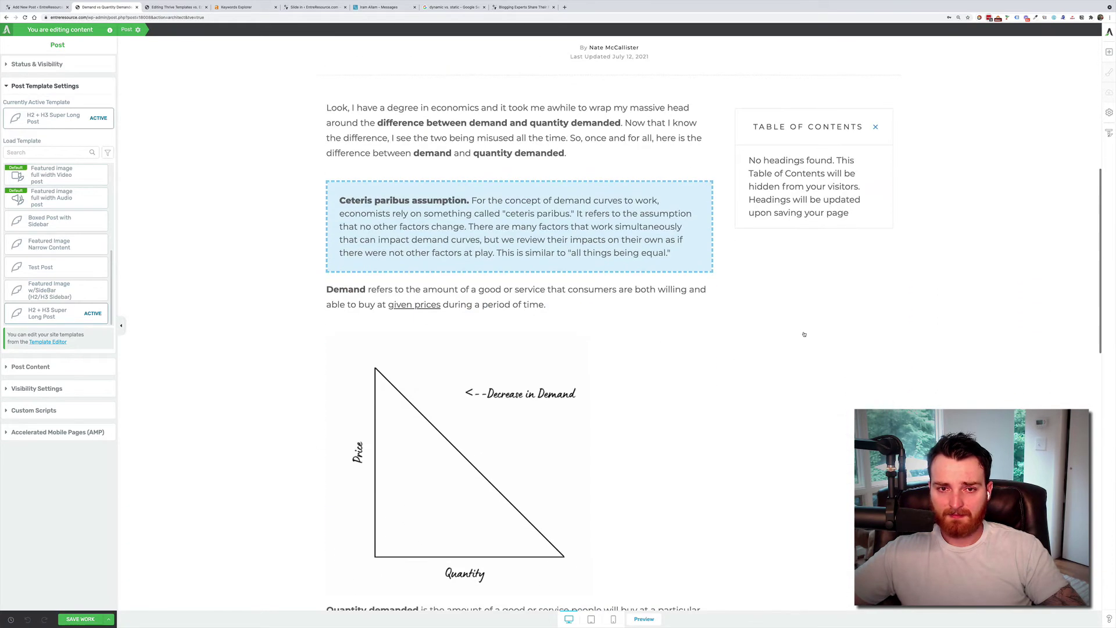
scroll(804, 335, up, 10)
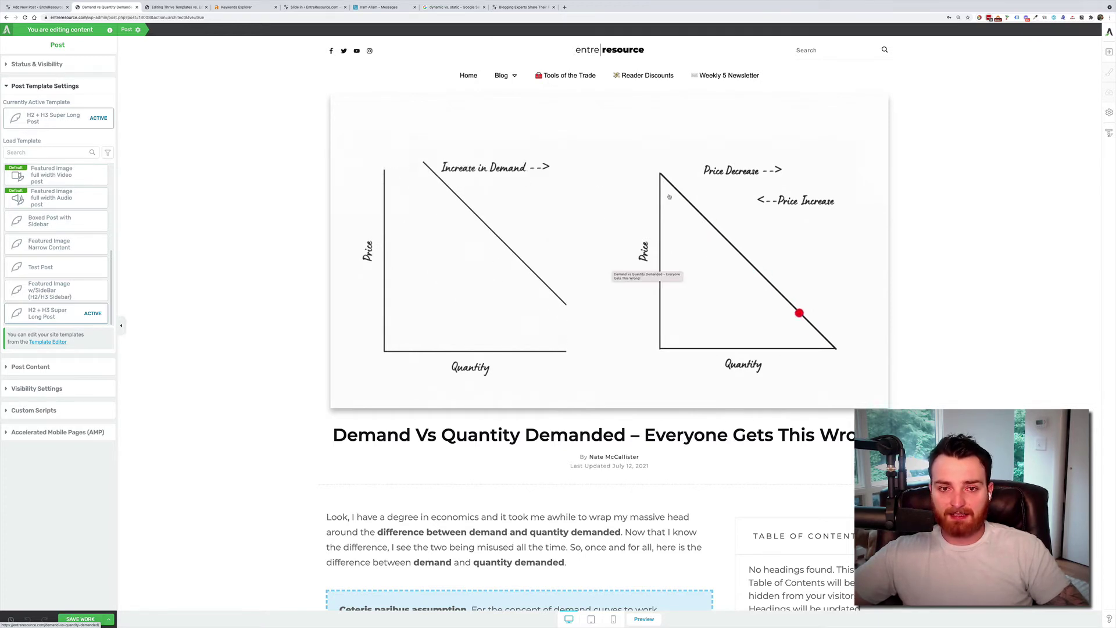
scroll(611, 360, down, 1)
scroll(610, 360, up, 1)
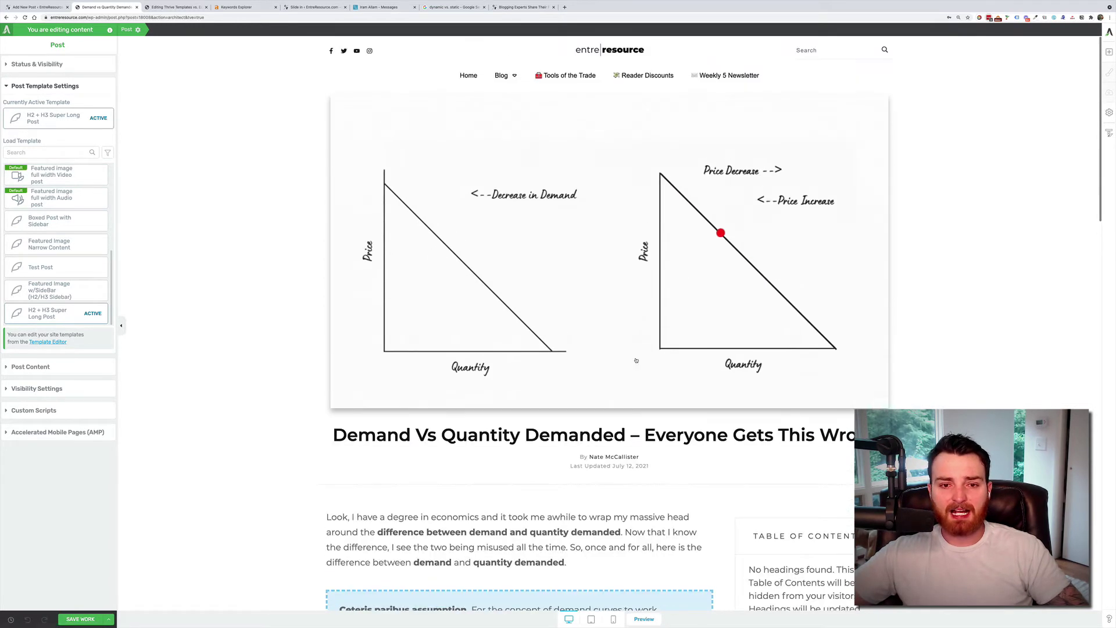
scroll(607, 415, down, 1)
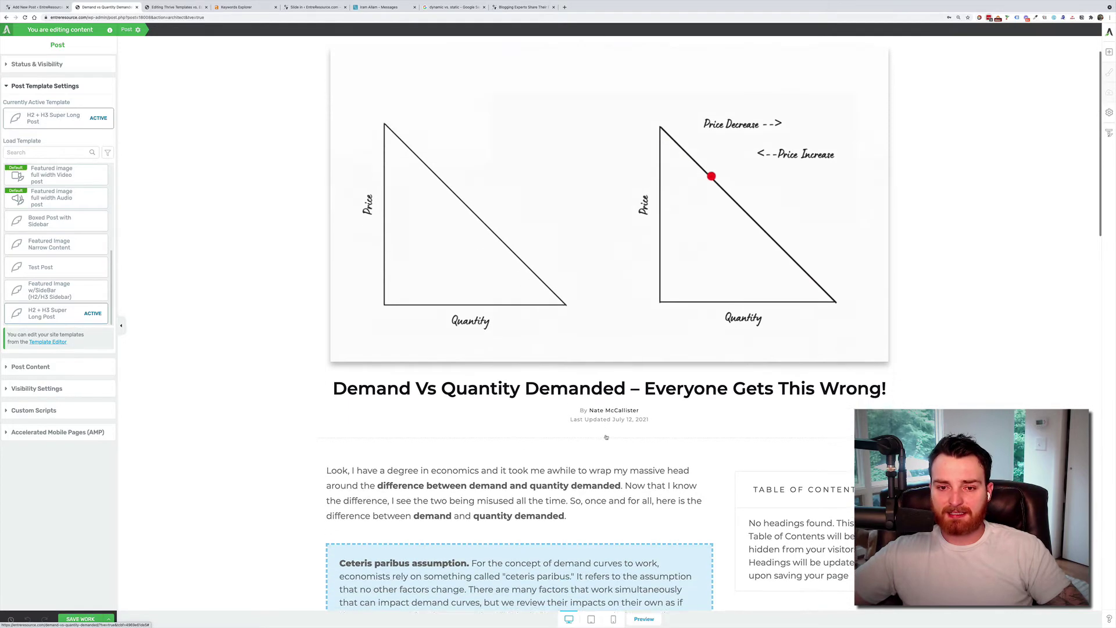
scroll(596, 388, down, 4)
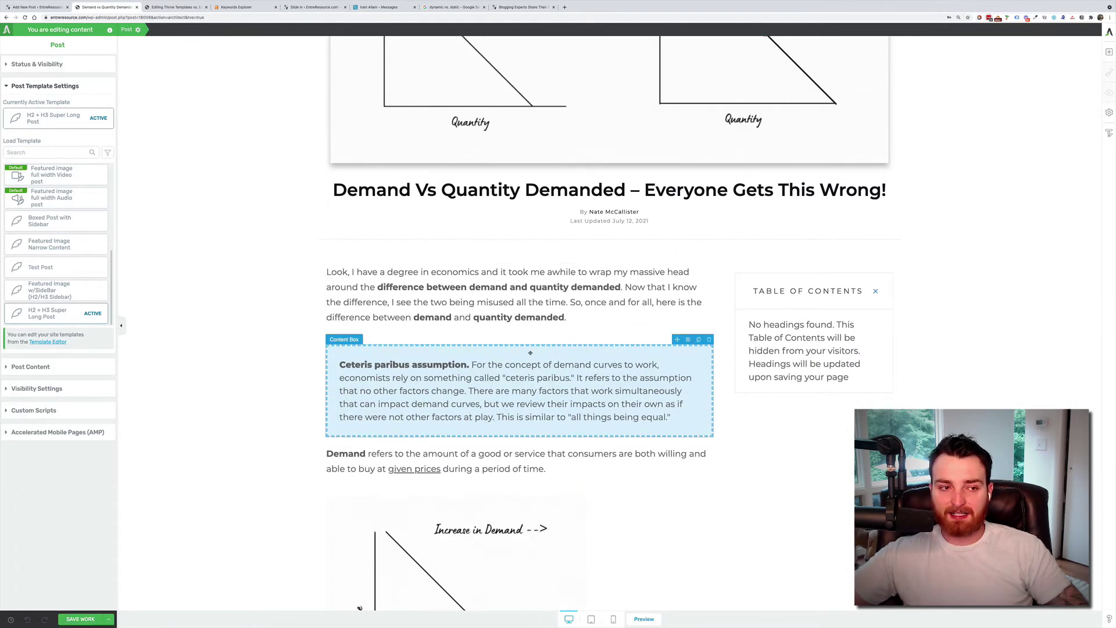
scroll(531, 358, up, 5)
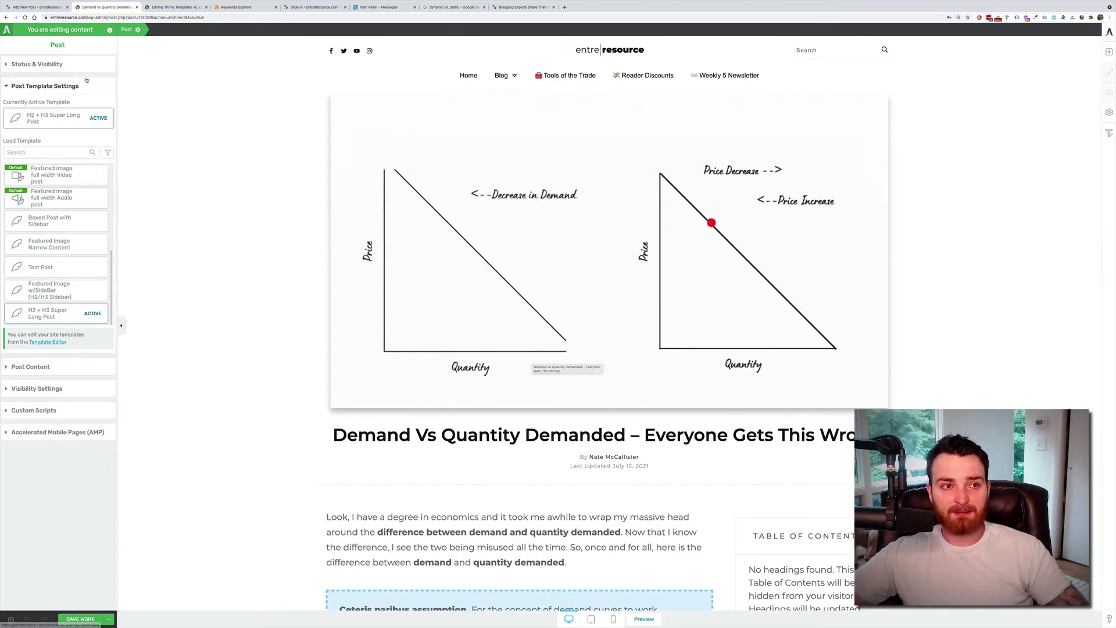
- Reactivate the default "Featured Image with Sidebar" template for the post
scroll(71, 188, up, 5)
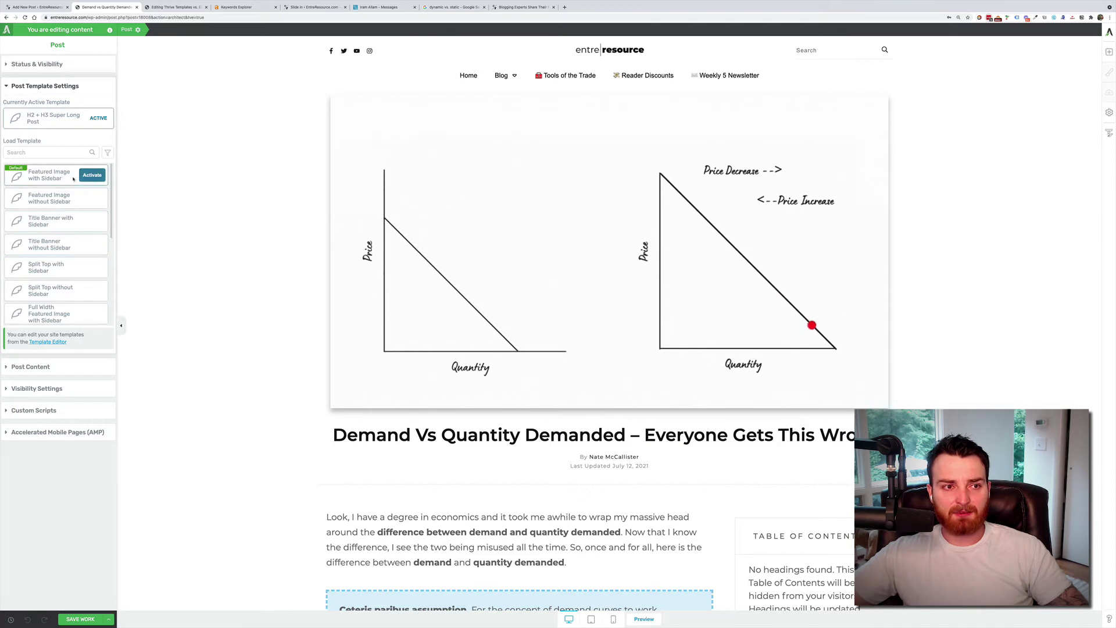
click(93, 175)
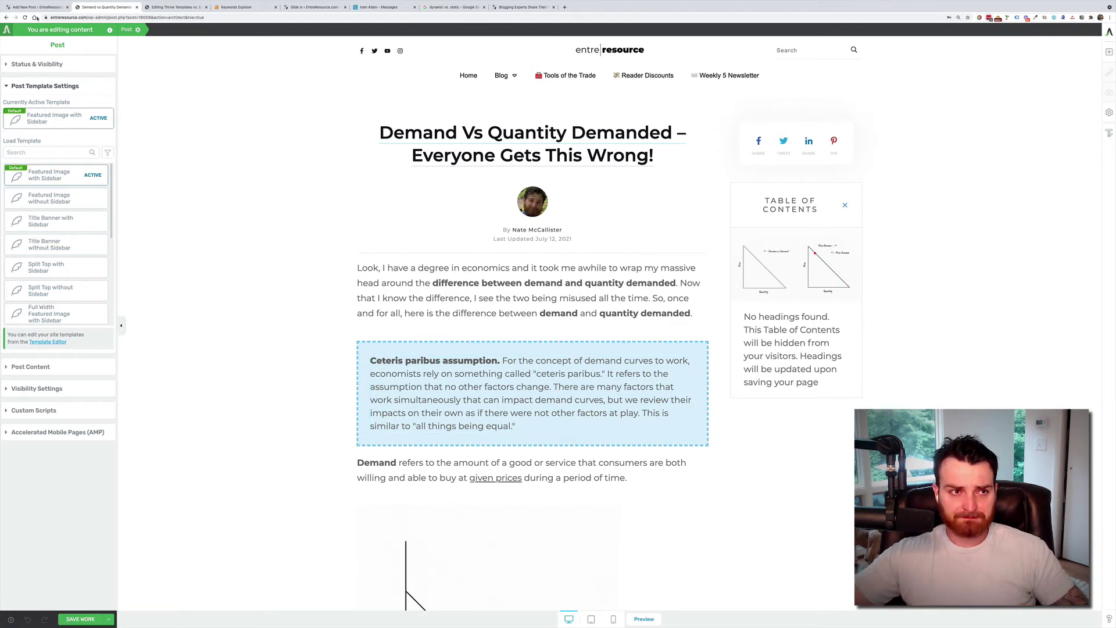
- Return to the WordPress admin and open the theme template management page in Thrive Theme Builder
click(41, 9)
click(11, 39)
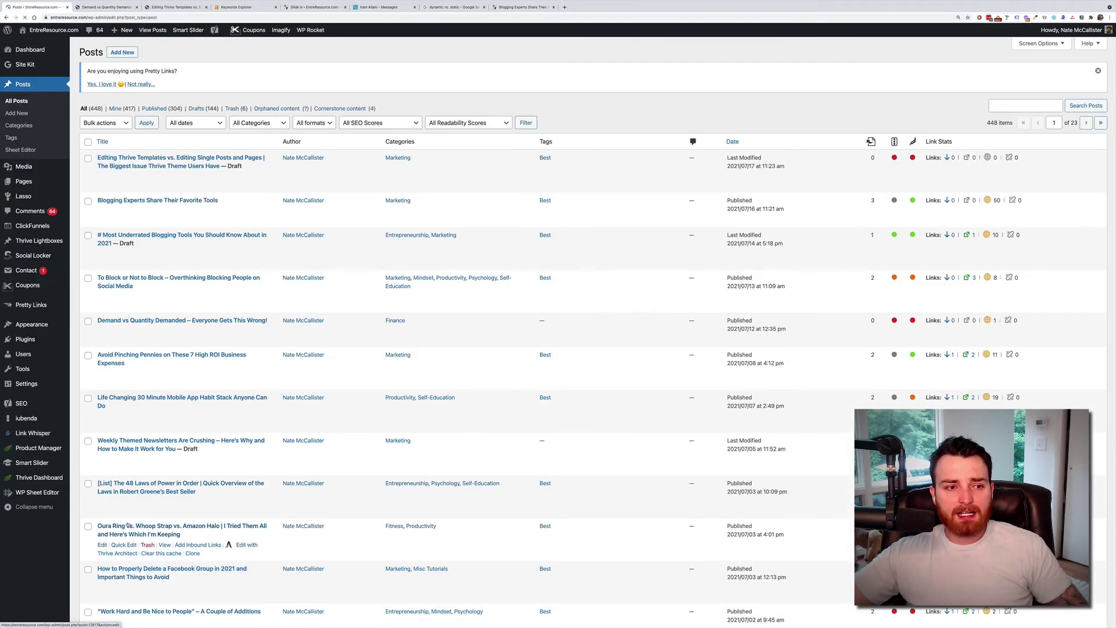
mouse_move(40, 480)
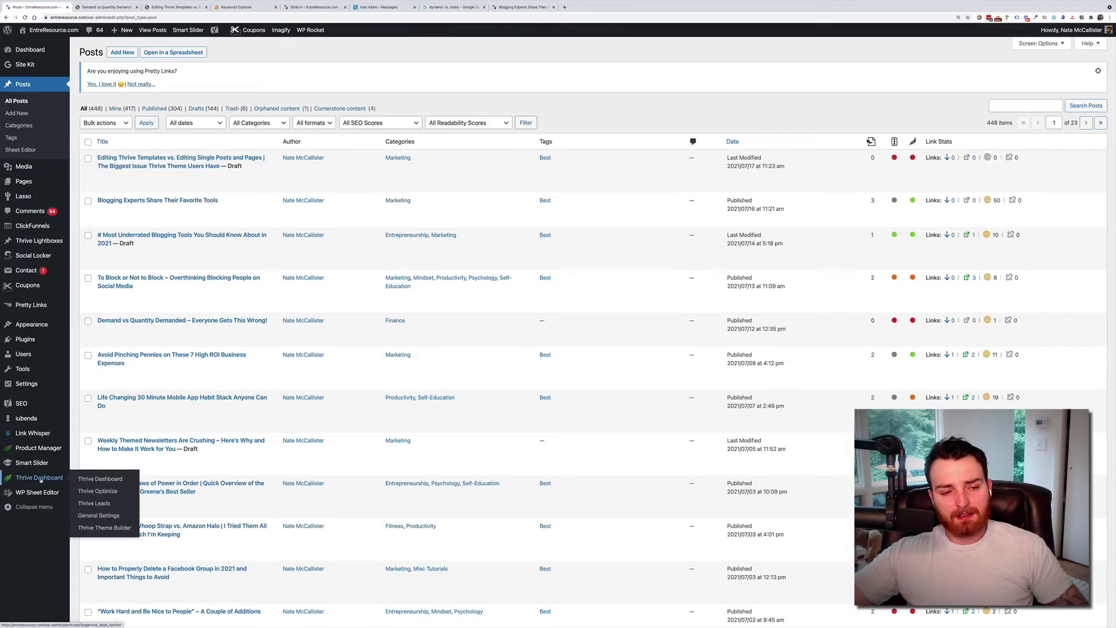
click(111, 530)
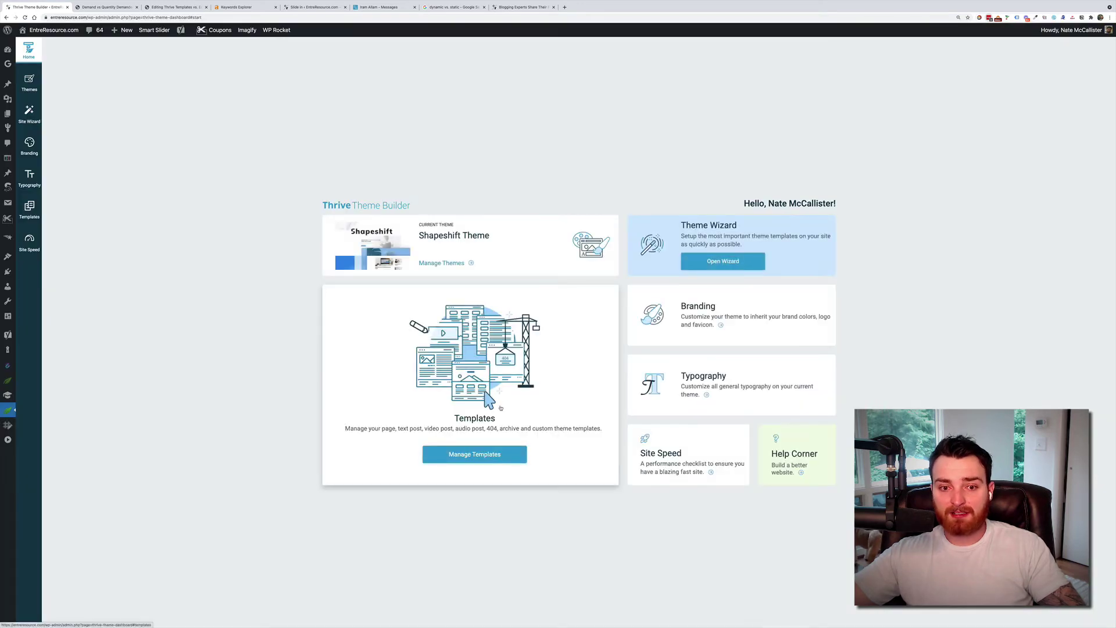
click(474, 453)
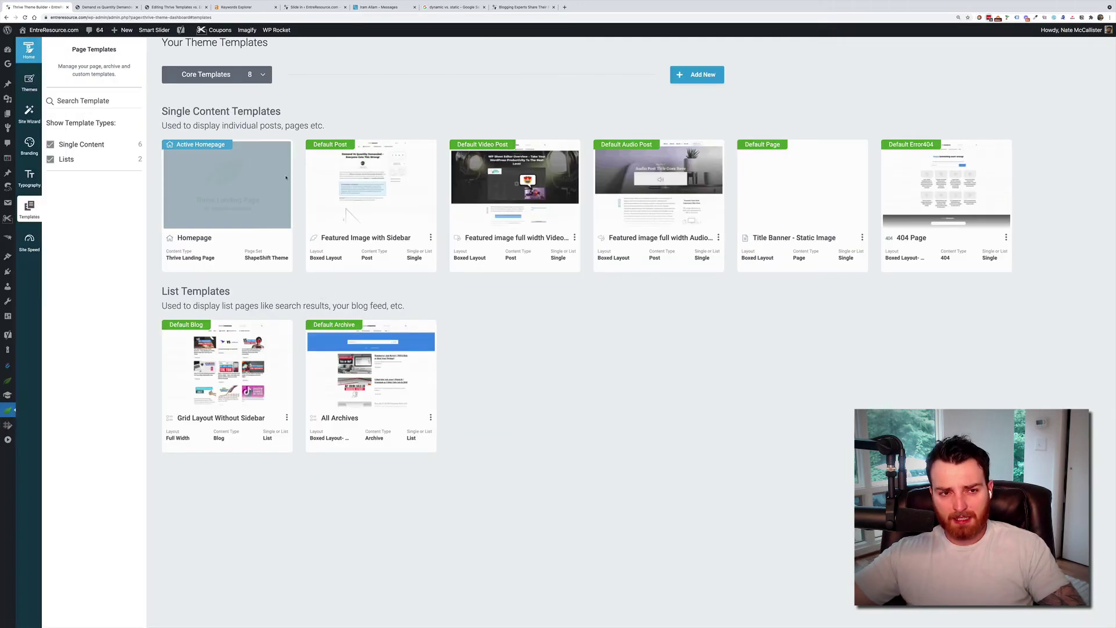
- Open the default post template "Featured Image with Sidebar" for editing
mouse_move(350, 188)
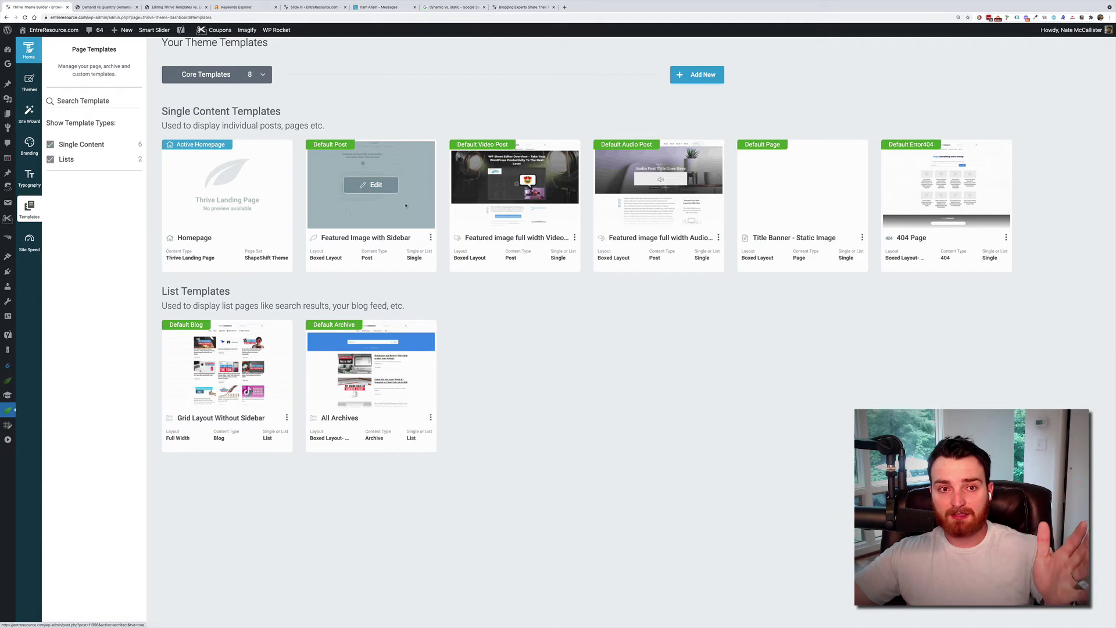
click(368, 186)
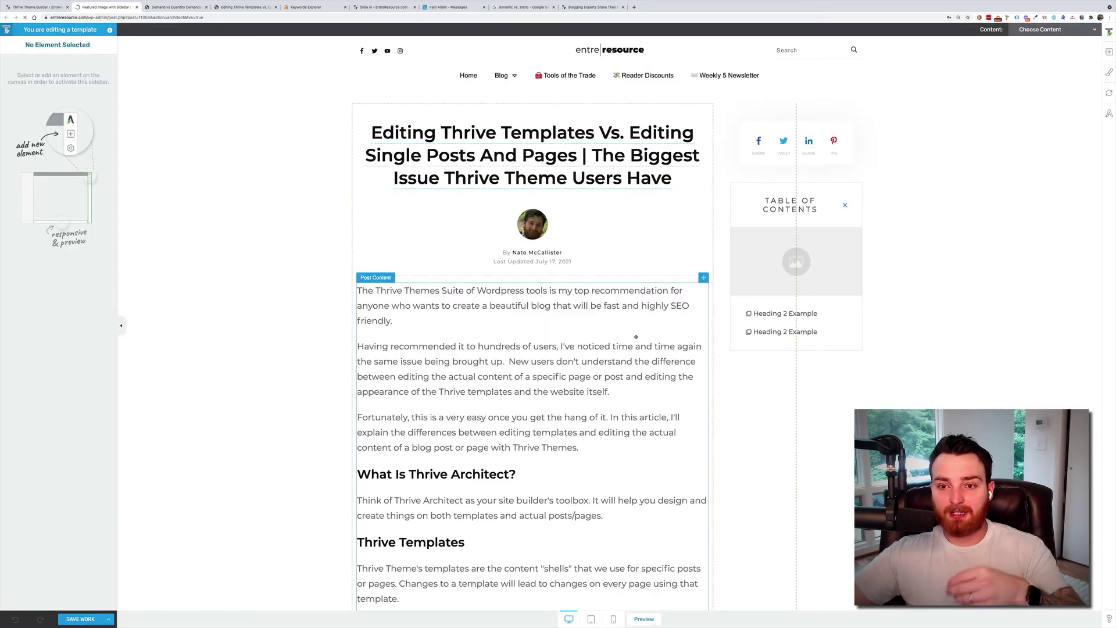
scroll(627, 335, down, 1)
scroll(627, 336, up, 1)
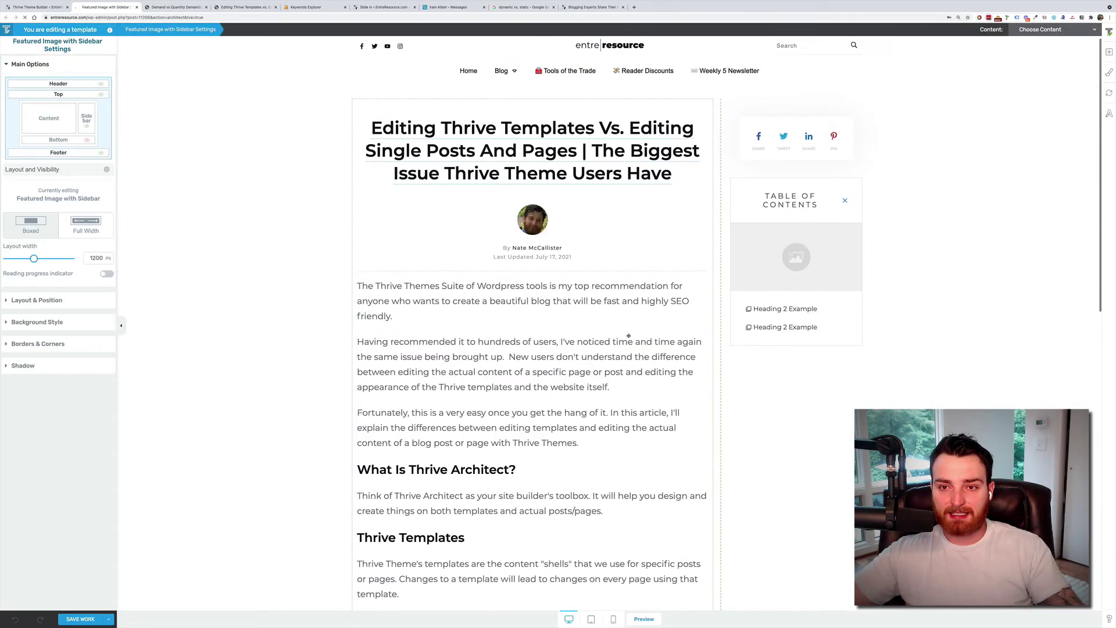
- Return to the theme templates list and open the active Homepage landing page for editing
click(30, 7)
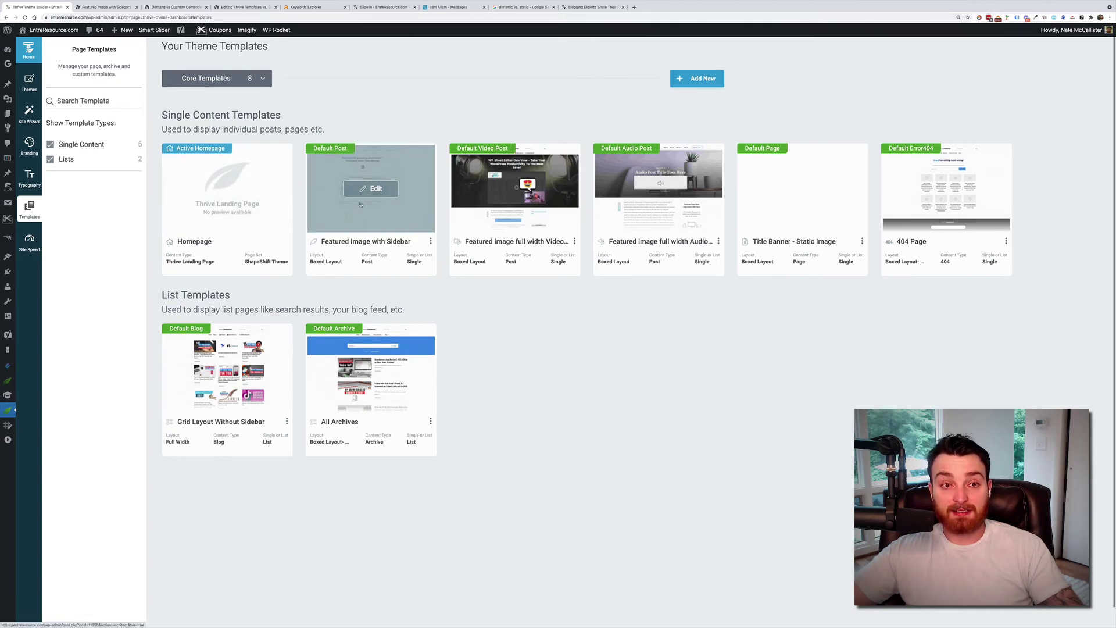
scroll(360, 198, down, 1)
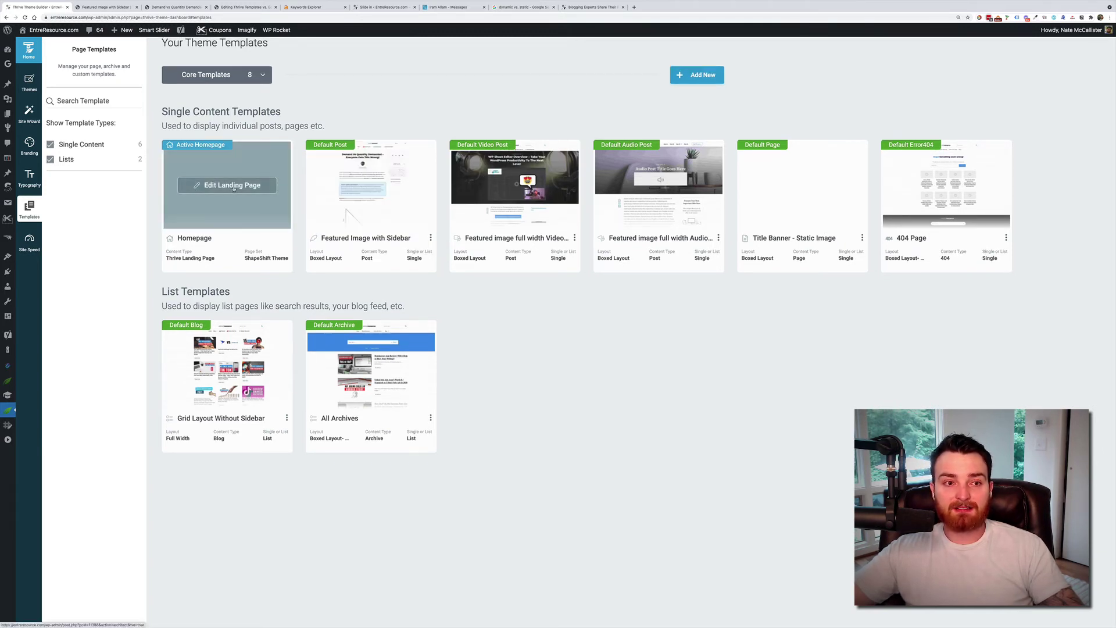
click(229, 187)
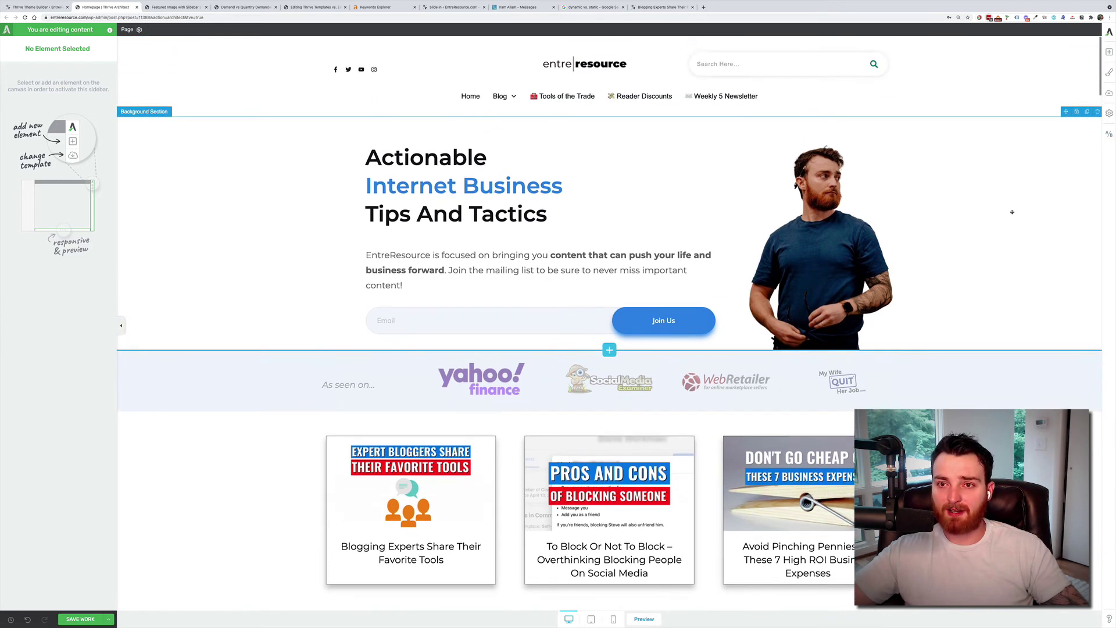
- Set the horizontal space of the homepage's post list to 53.17 px
scroll(667, 351, down, 11)
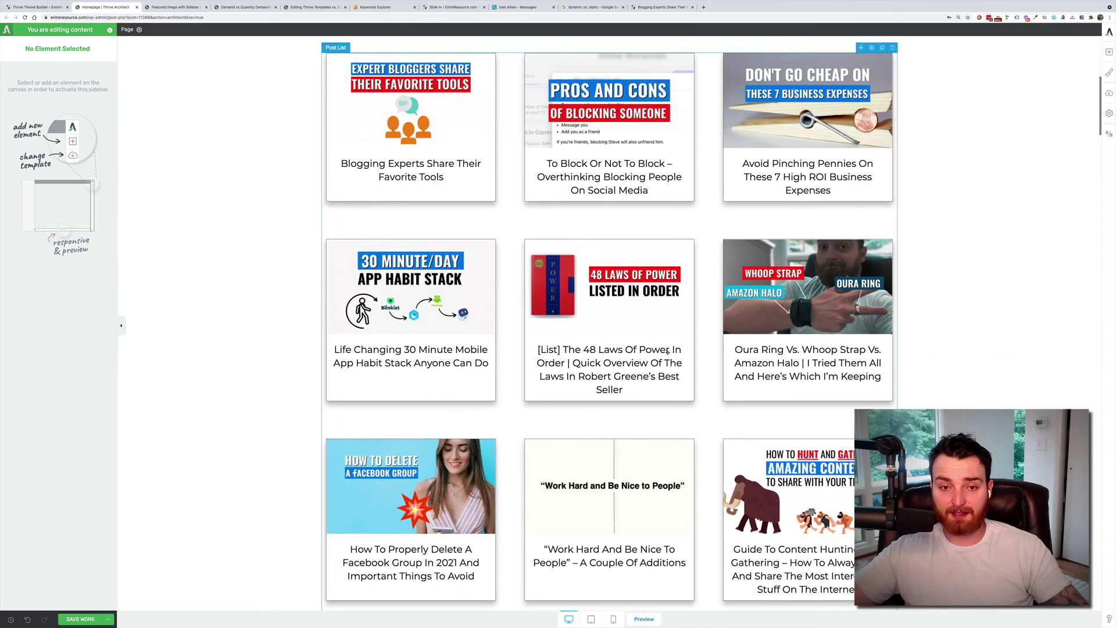
scroll(667, 352, down, 13)
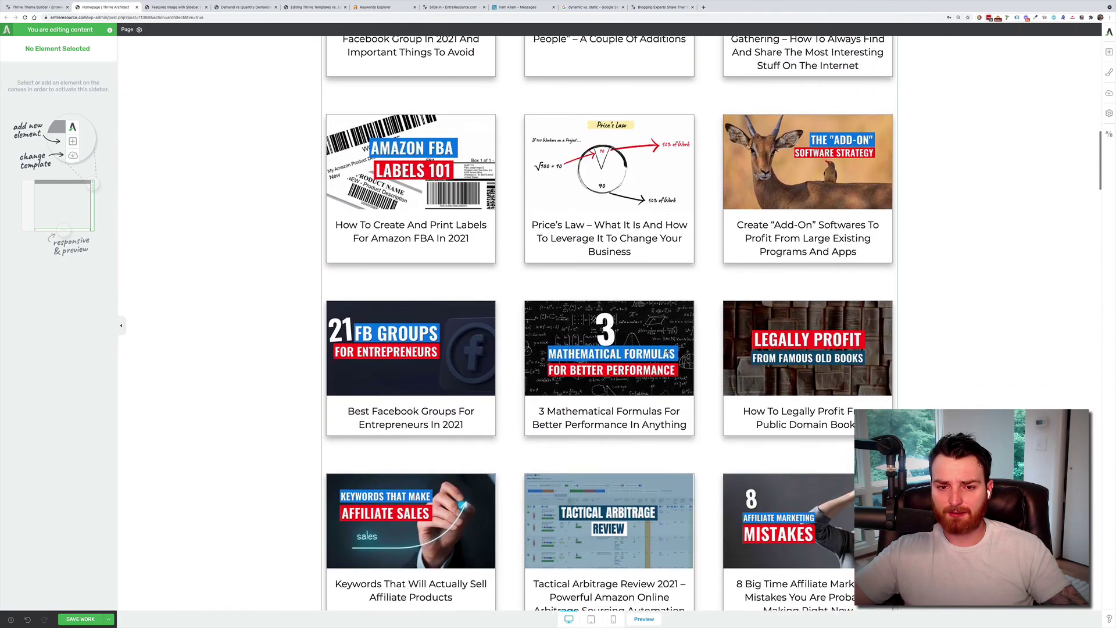
scroll(668, 352, down, 19)
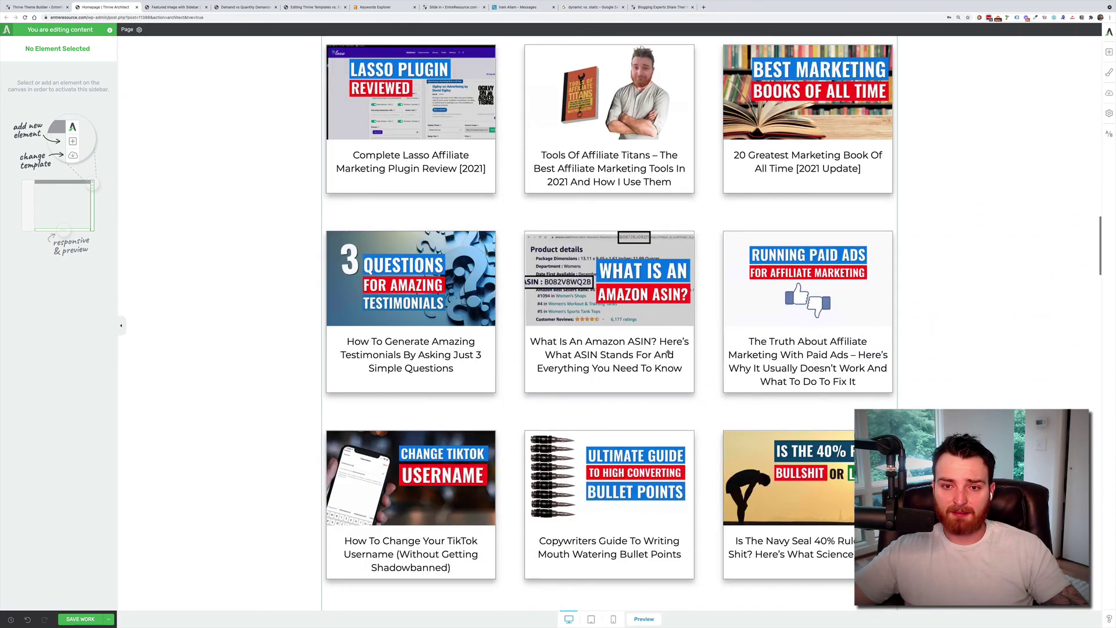
scroll(668, 352, down, 5)
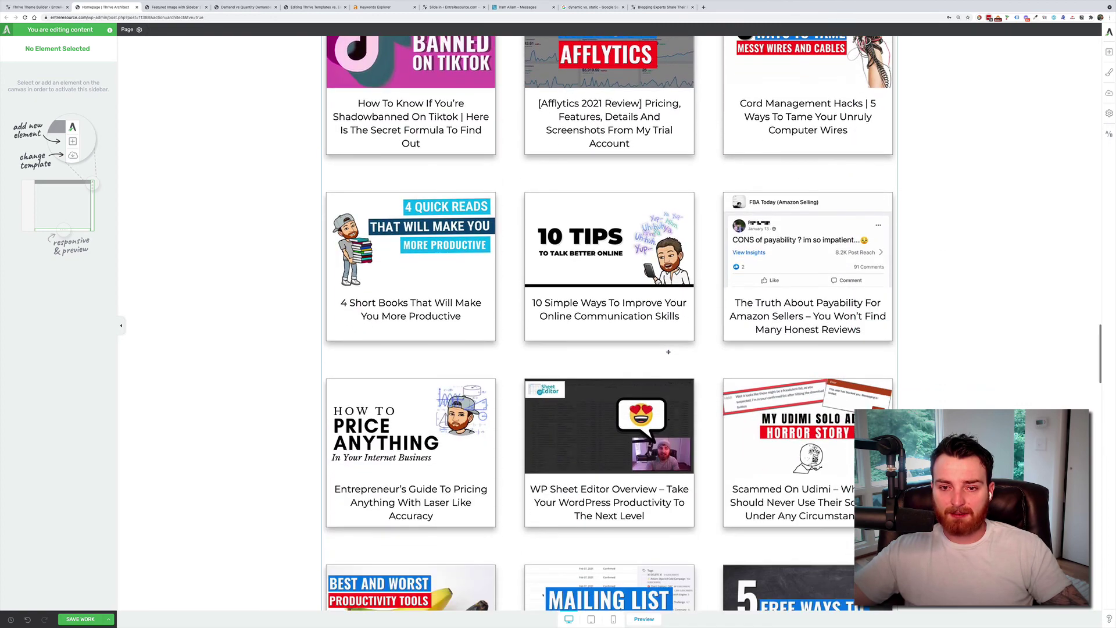
click(617, 304)
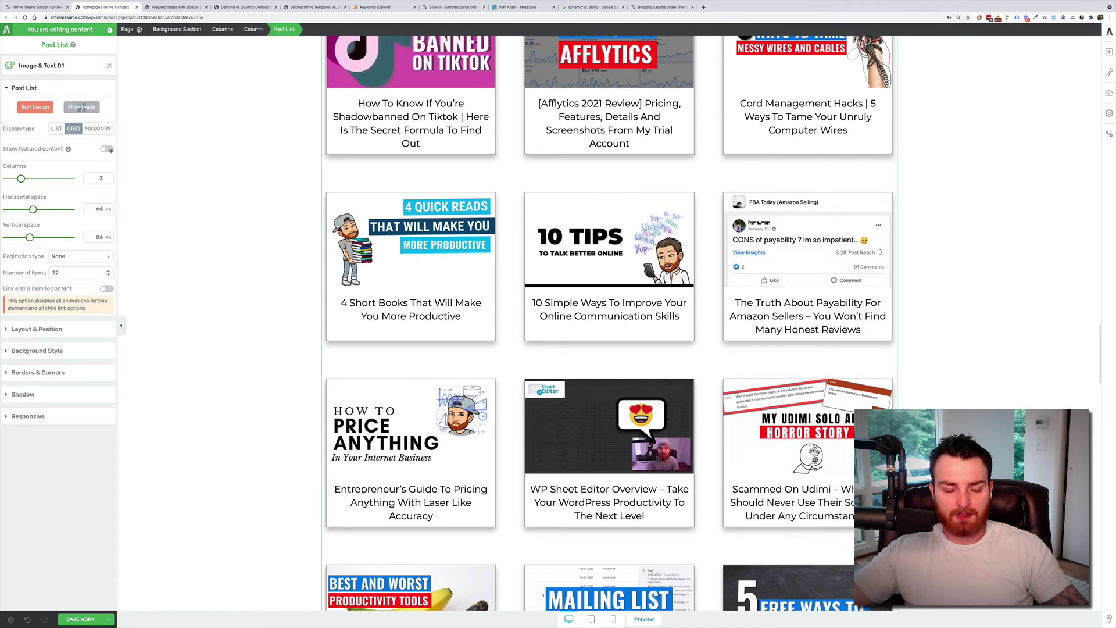
mouse_move(21, 179)
mouse_down()
mouse_move(35, 178)
mouse_move(21, 179)
mouse_up()
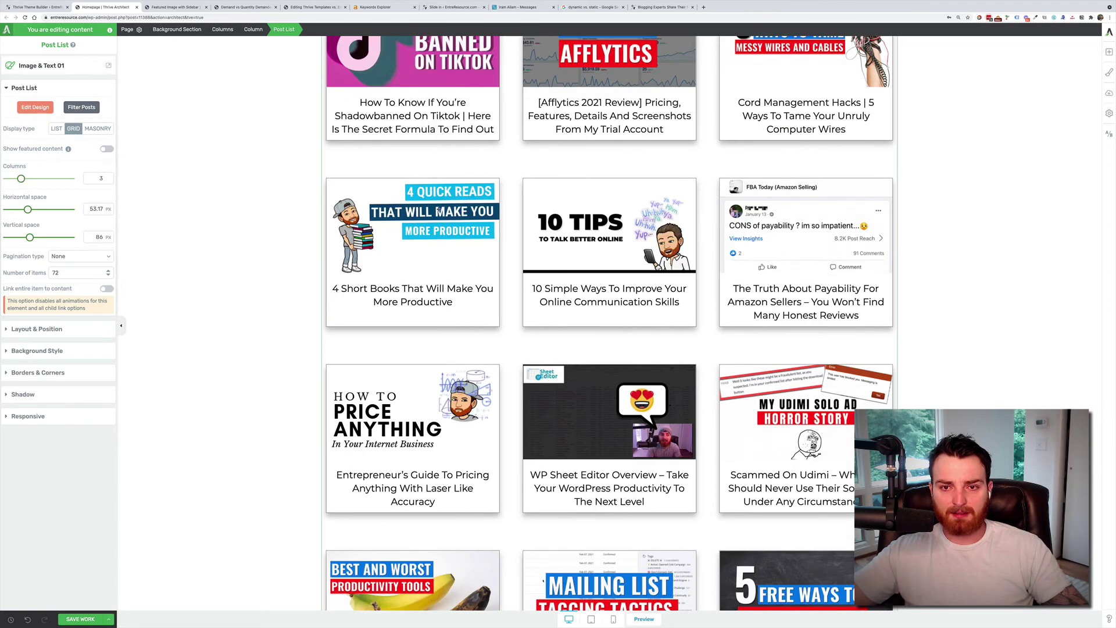
scroll(436, 205, up, 20)
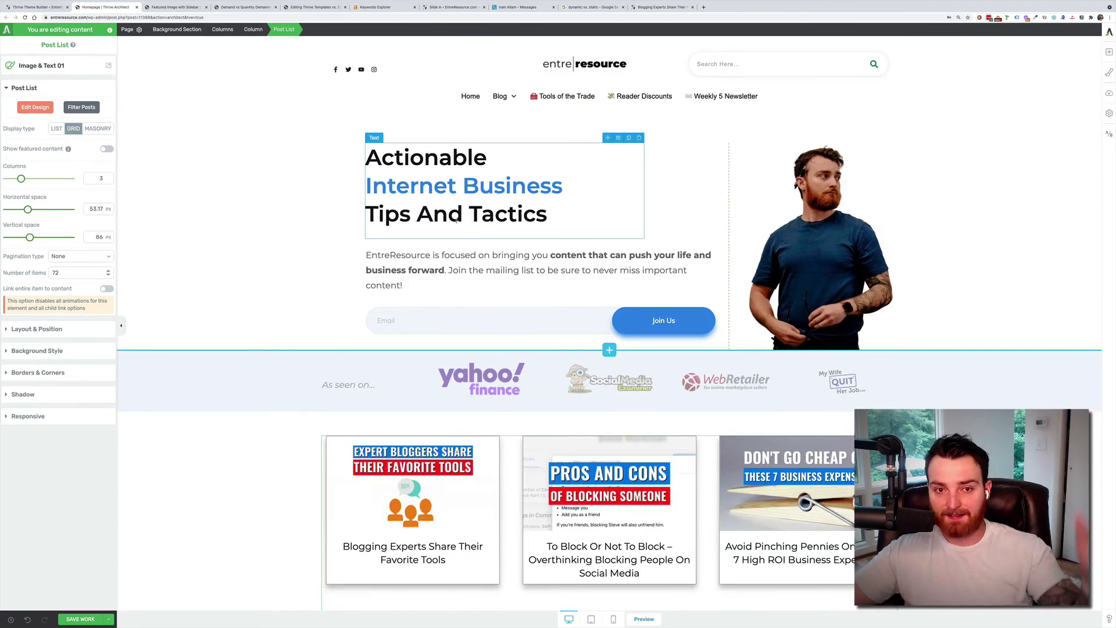
- Return to the theme templates list and review the single content and list templates
click(48, 7)
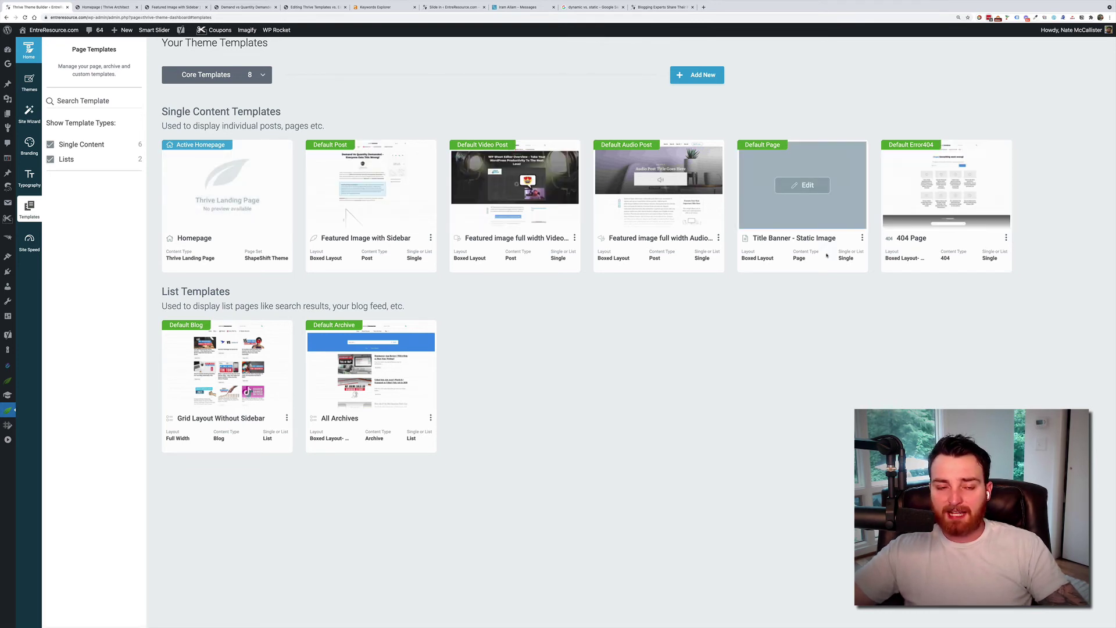
mouse_move(950, 192)
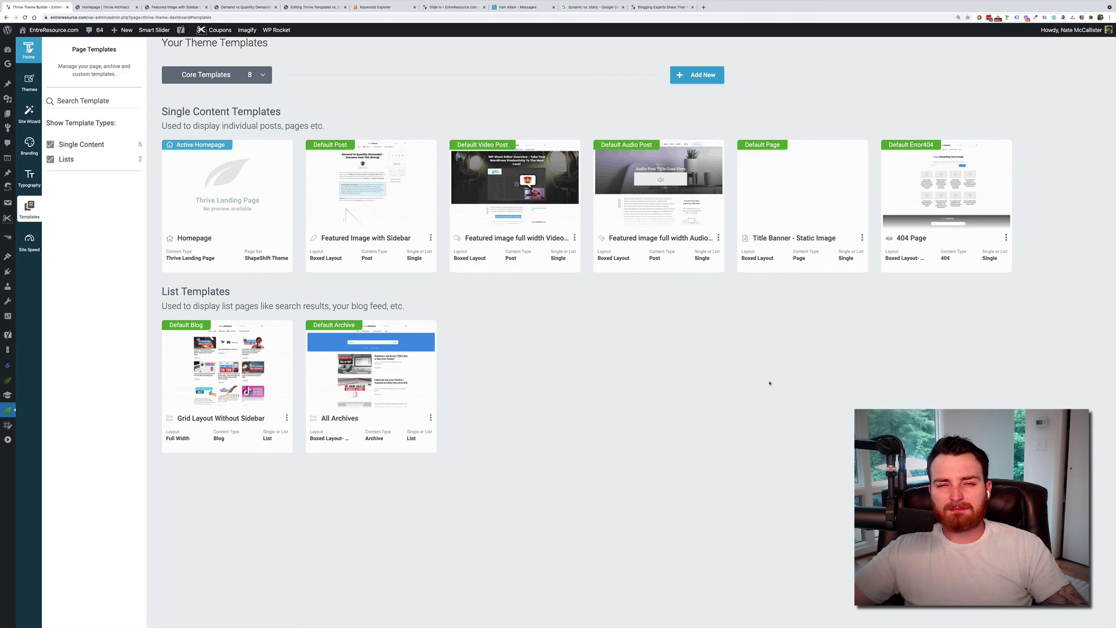
scroll(770, 382, up, 1)
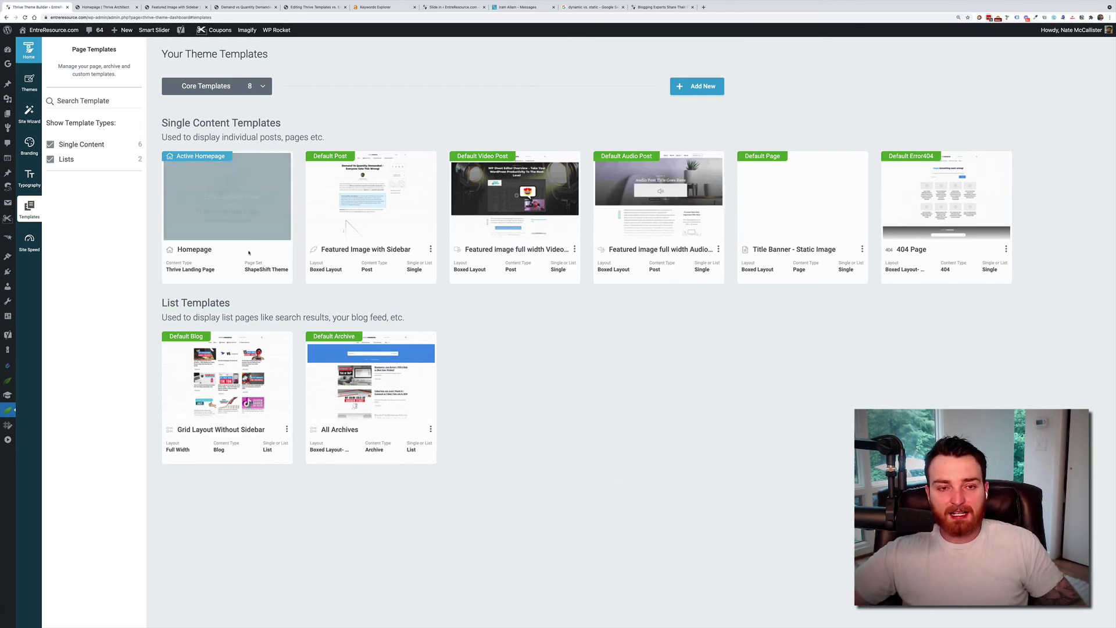
- Go to the theme's typography settings and open the Default Typography set for editing
click(29, 177)
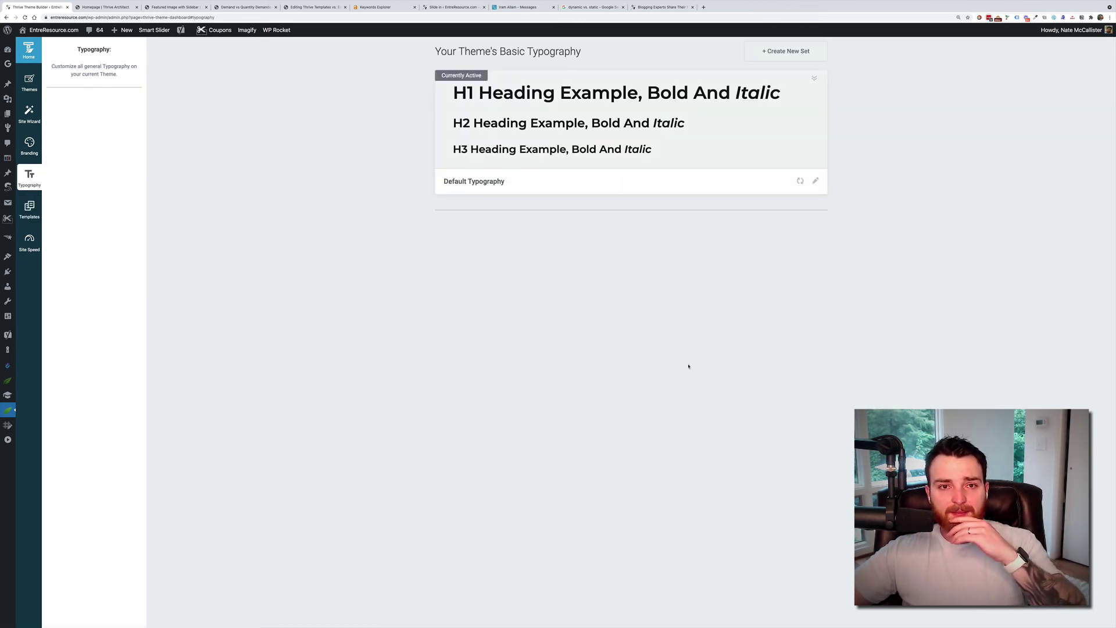
scroll(411, 259, down, 1)
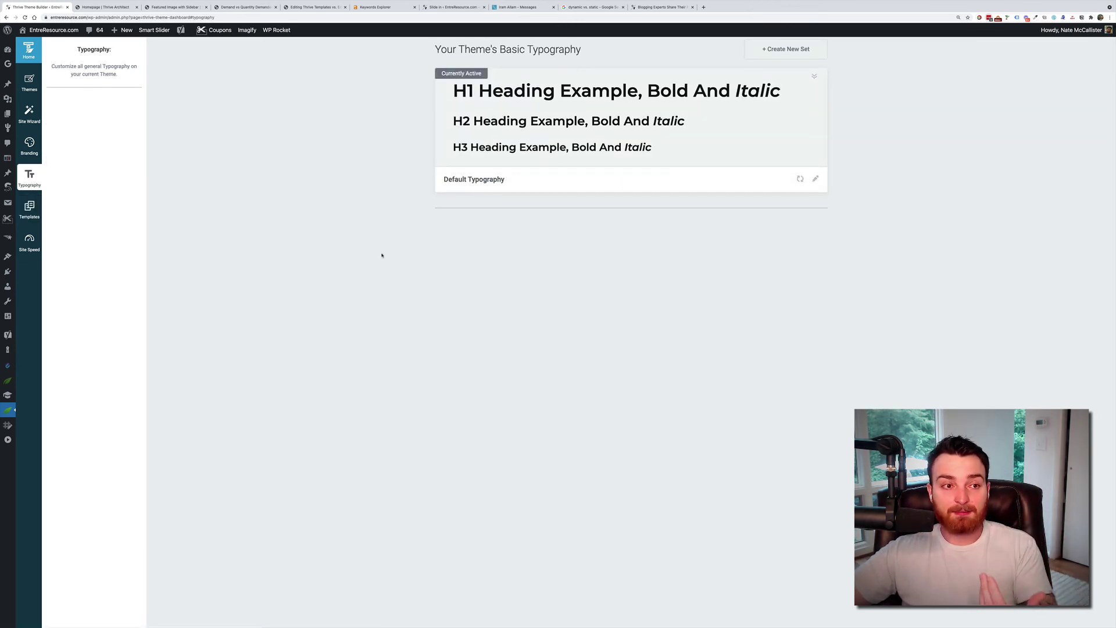
scroll(477, 274, down, 1)
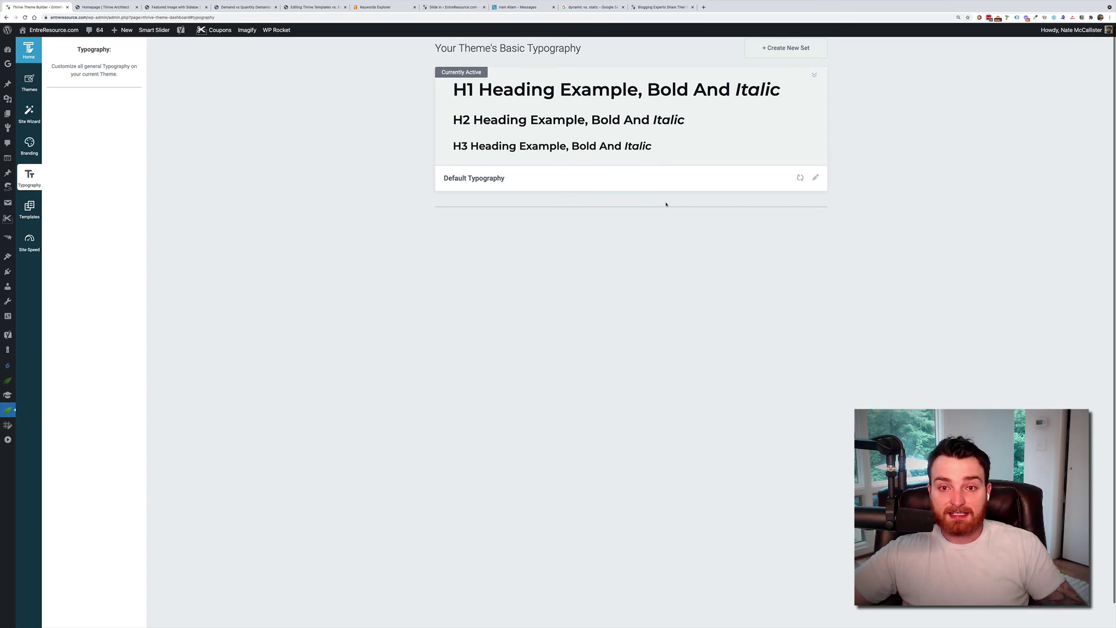
click(816, 177)
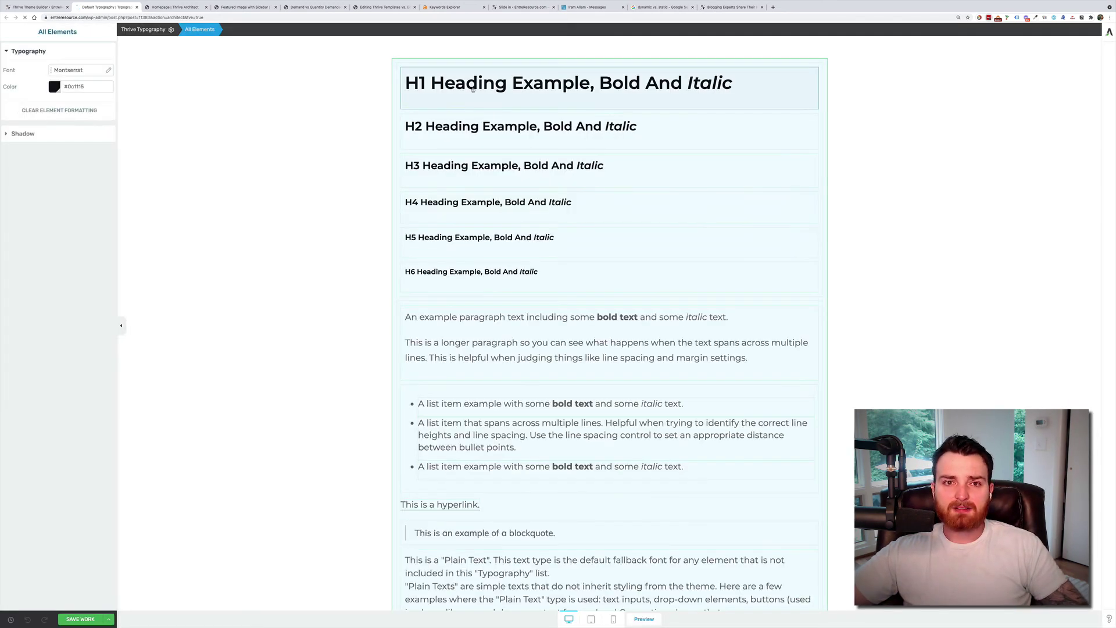
scroll(570, 259, down, 1)
scroll(629, 166, up, 1)
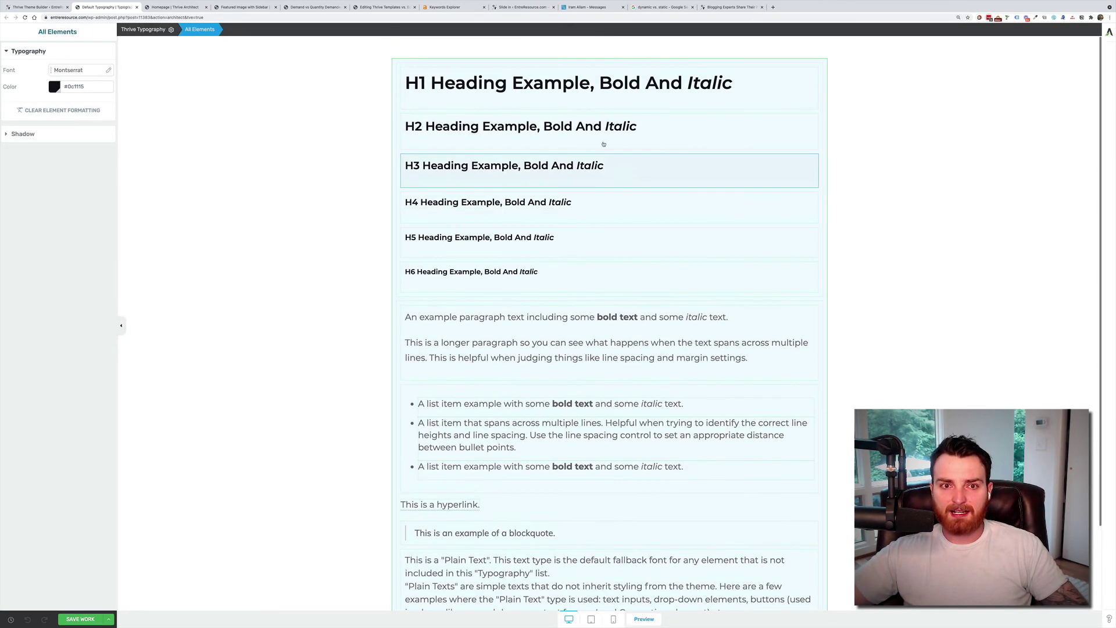
- Select the H1 heading example and examine its font size setting and the other text styles in the typography set
click(605, 87)
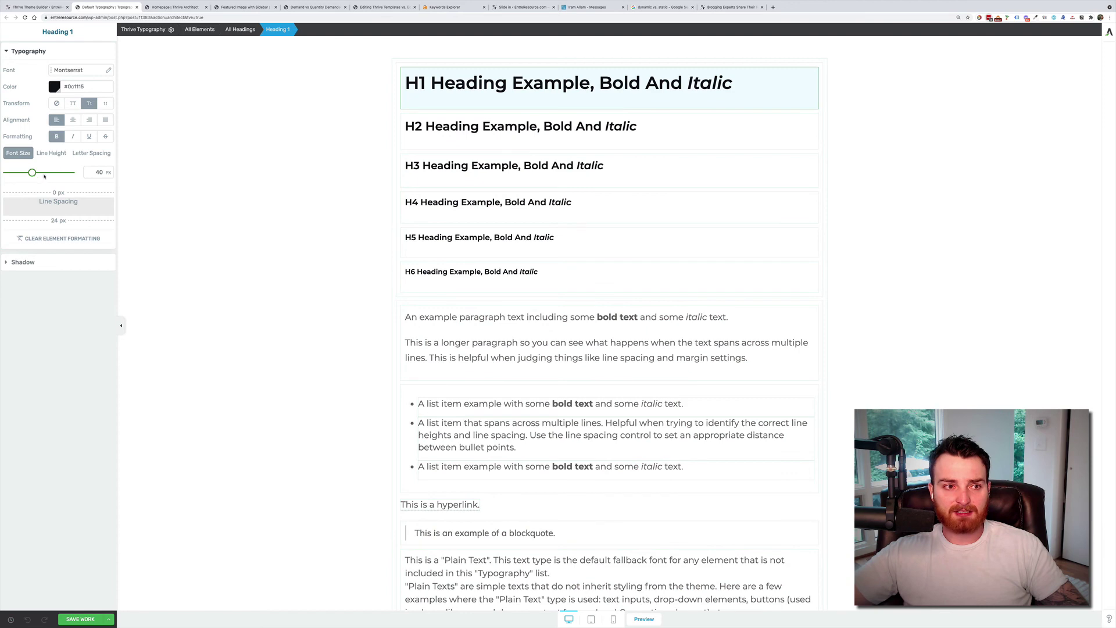
mouse_move(32, 173)
mouse_down()
mouse_move(43, 174)
mouse_move(33, 178)
mouse_up()
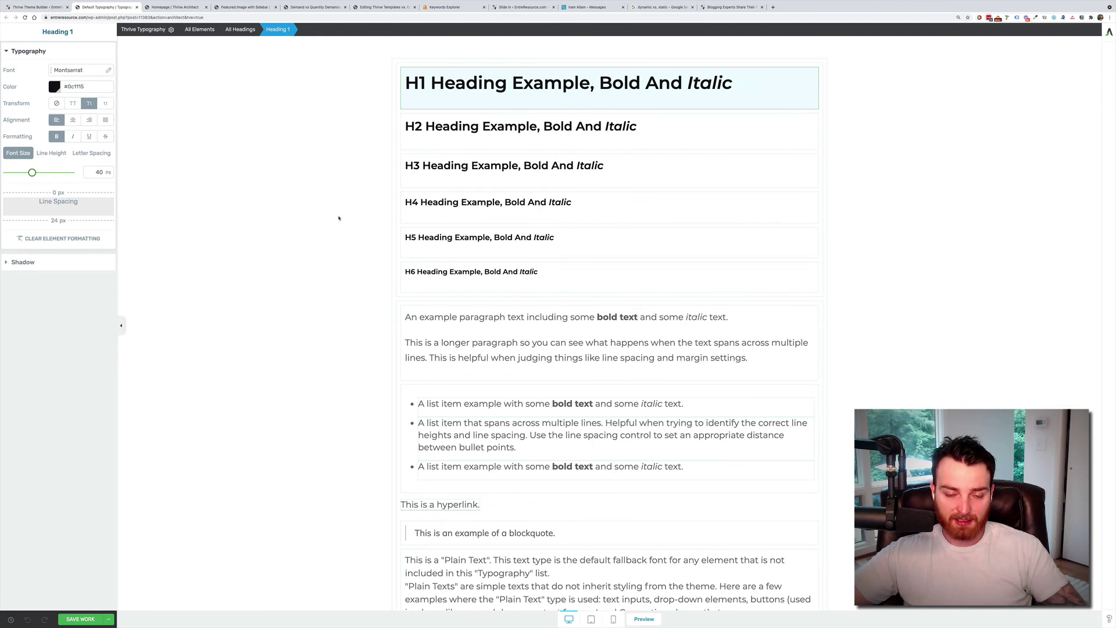
scroll(487, 300, down, 1)
scroll(487, 302, up, 1)
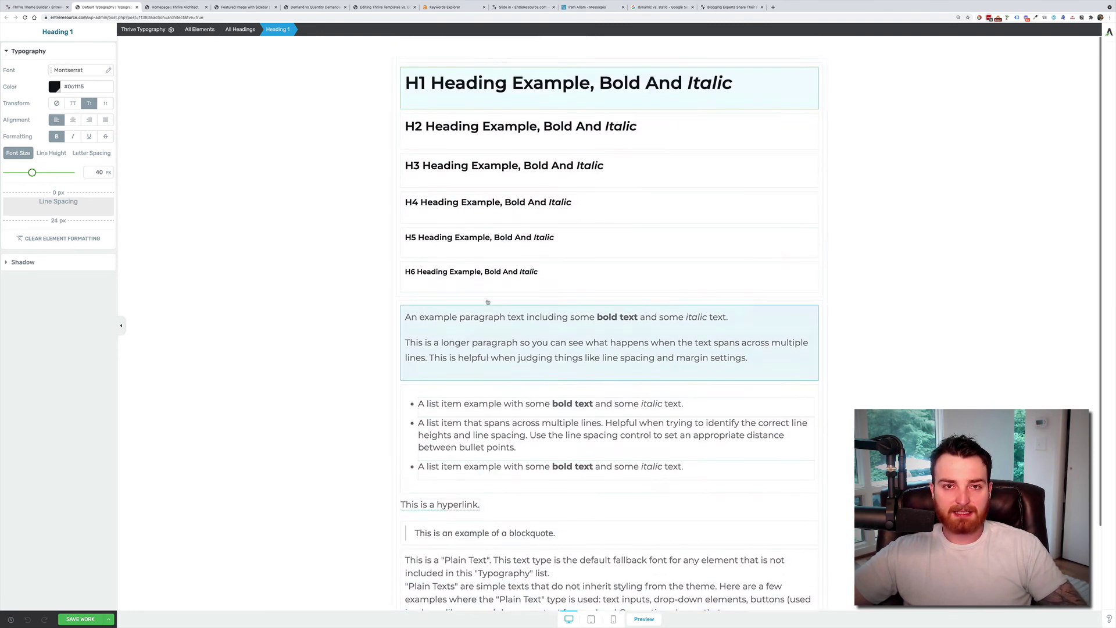
scroll(596, 96, down, 2)
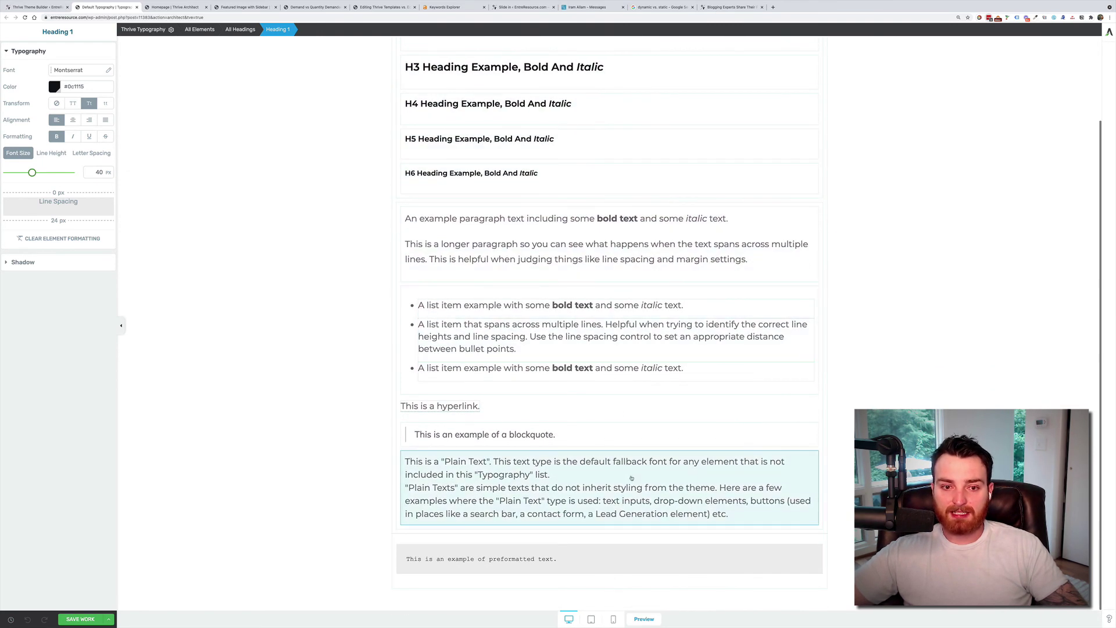
scroll(611, 256, up, 2)
- Return to the Thrive Theme Builder dashboard and expand the theme color options in the branding settings
click(48, 10)
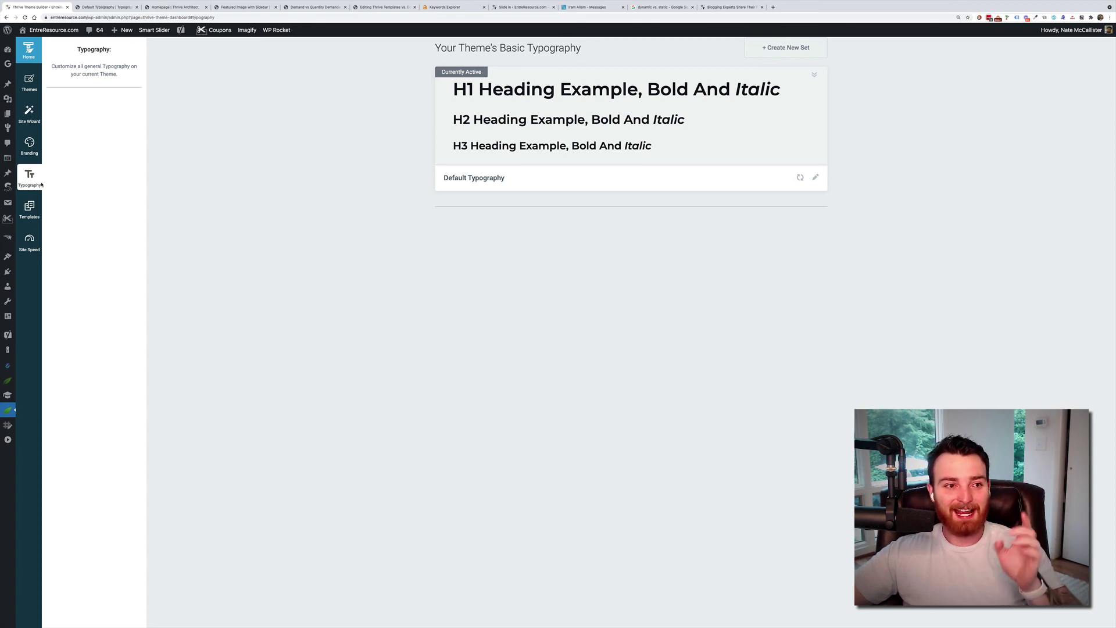
click(29, 145)
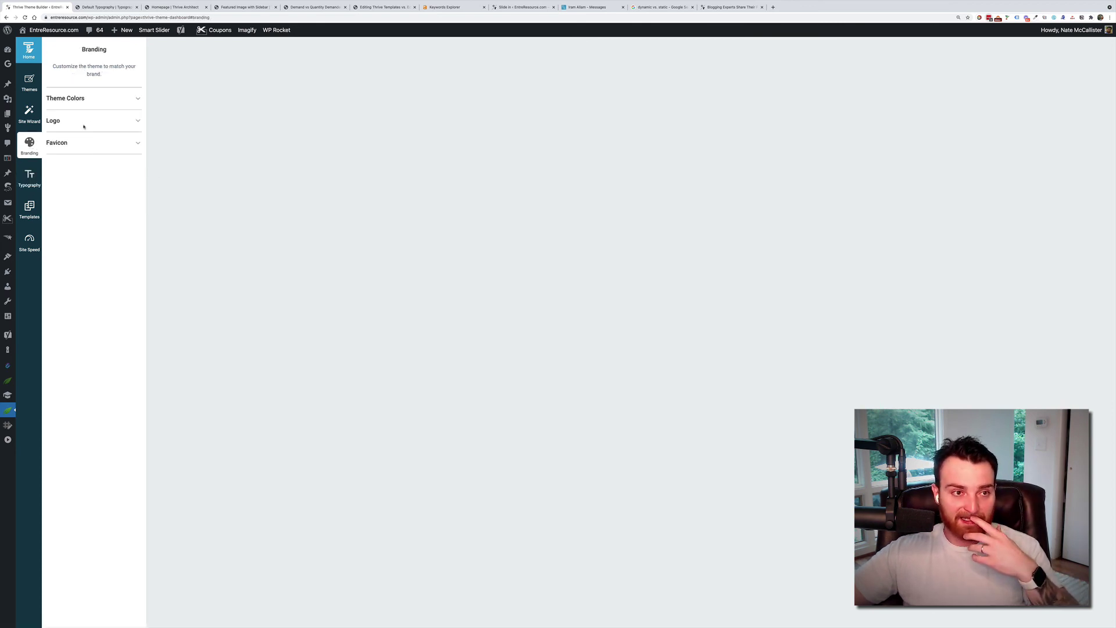
click(94, 101)
click(96, 101)
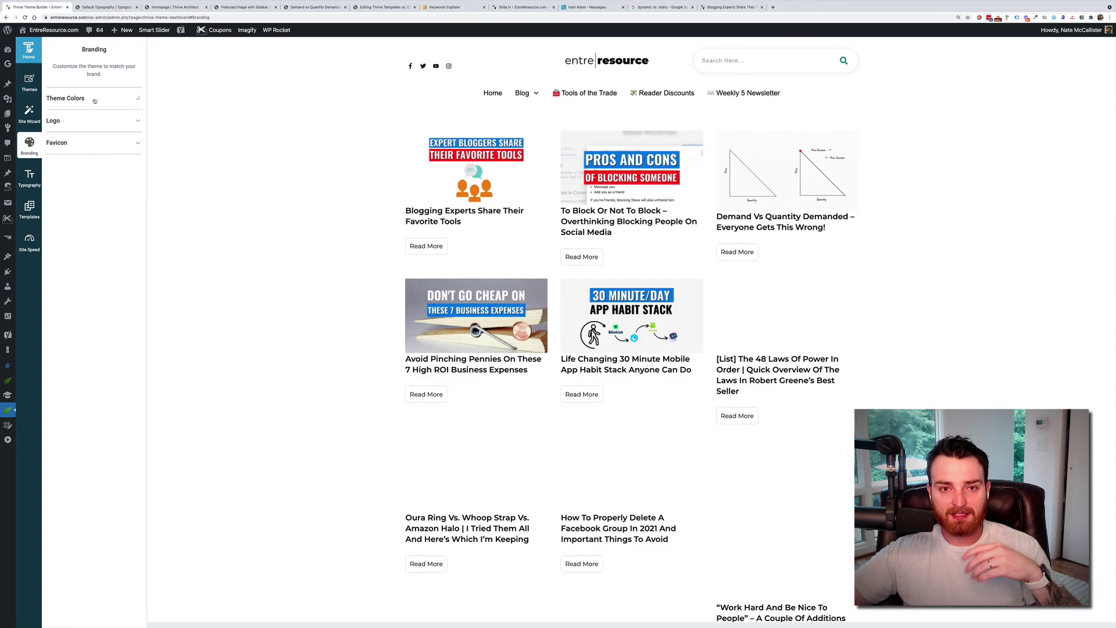
click(96, 102)
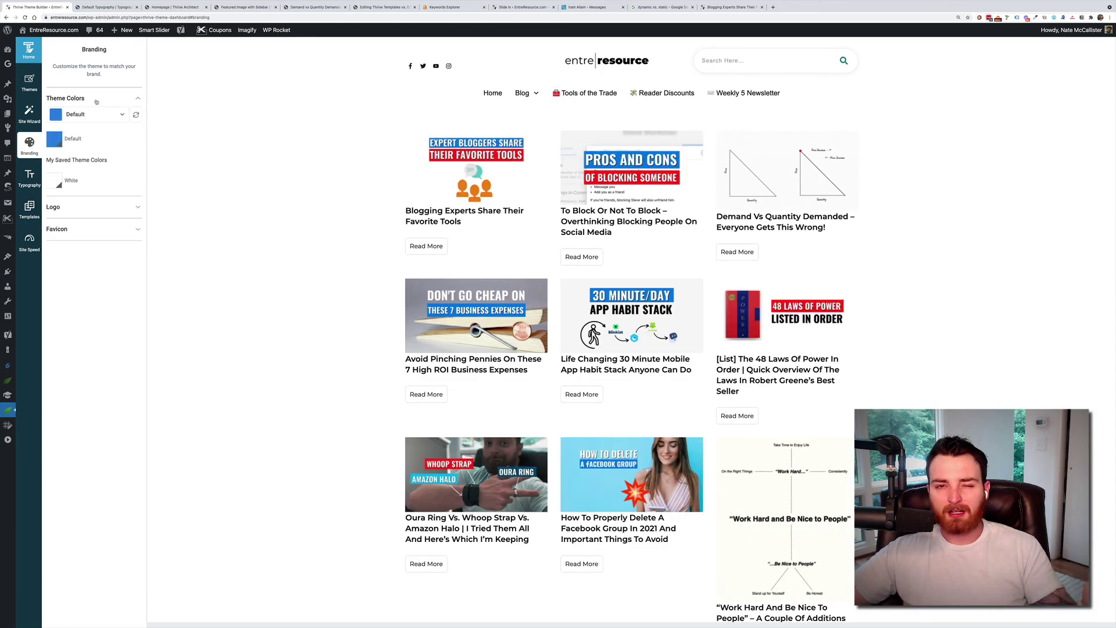